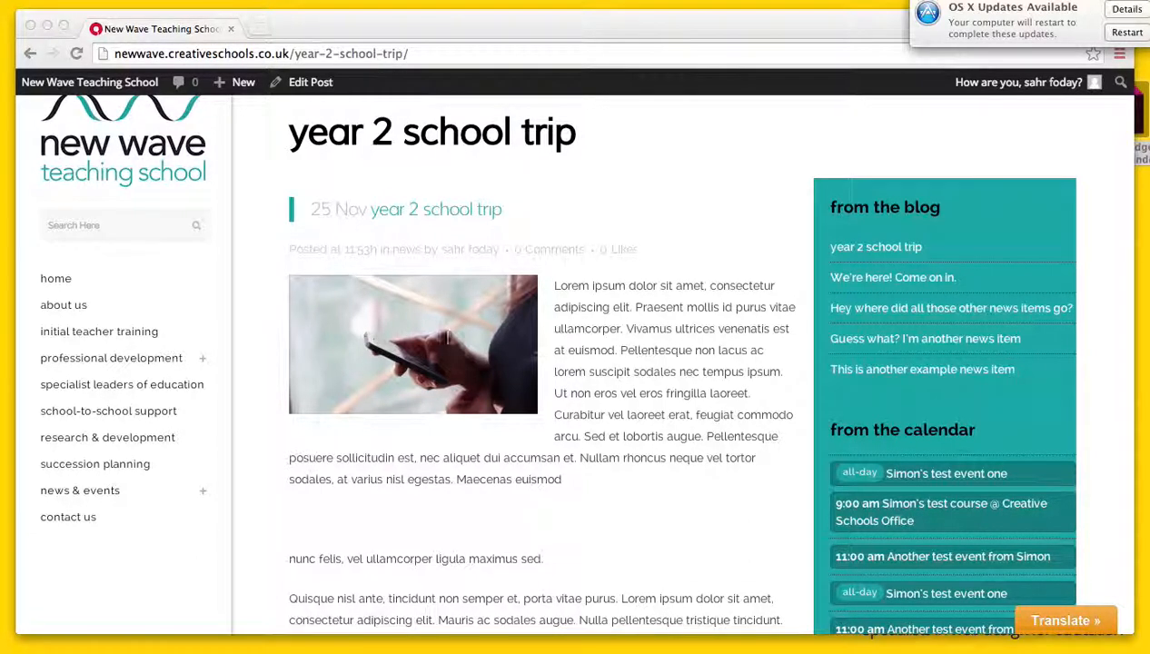
View the full-size version of the phone photo linked from the year 2 school trip post, and return to the post.
{"action": "left_click", "coordinate": [612, 361]}
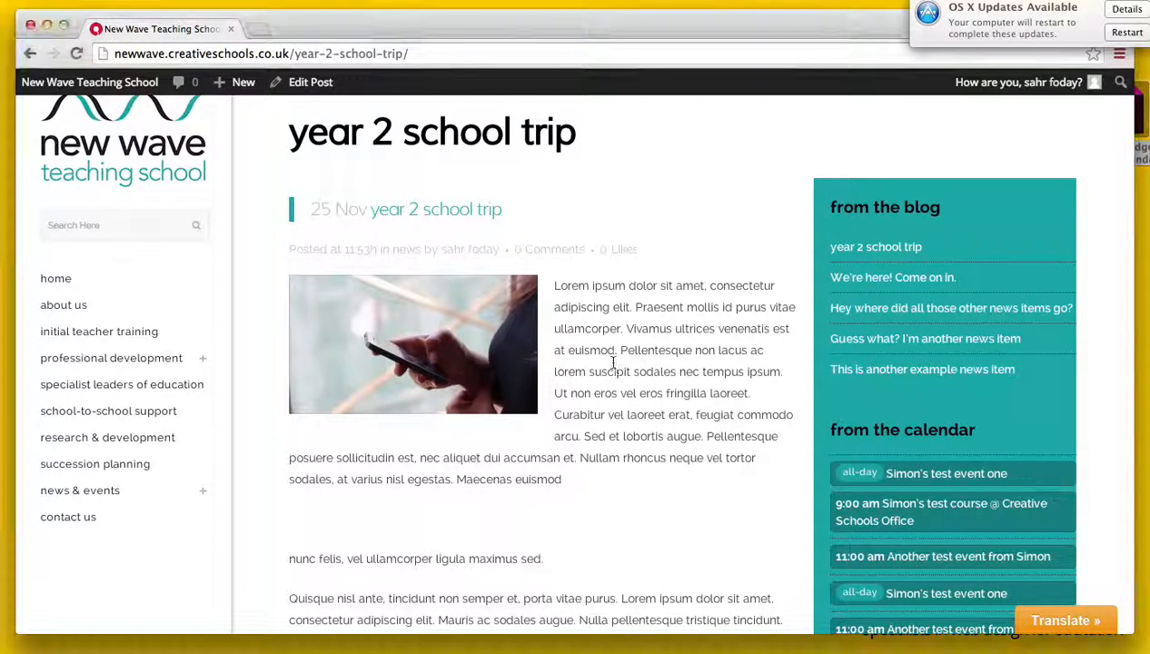
{"action": "left_click", "coordinate": [446, 329]}
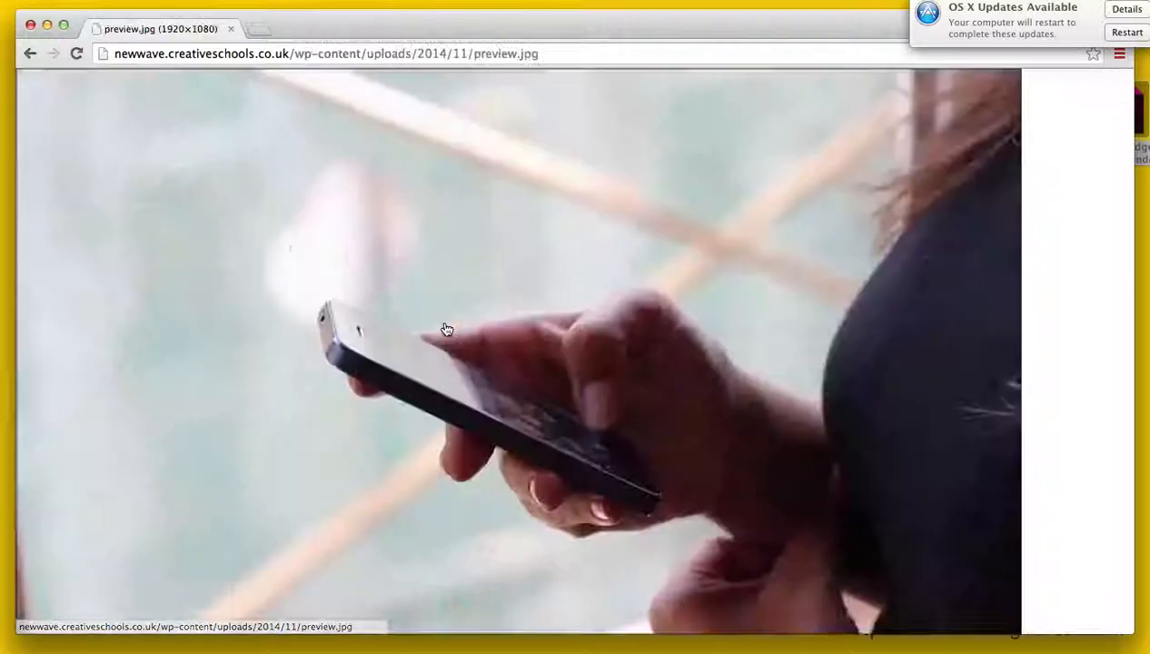
{"action": "left_click", "coordinate": [30, 58]}
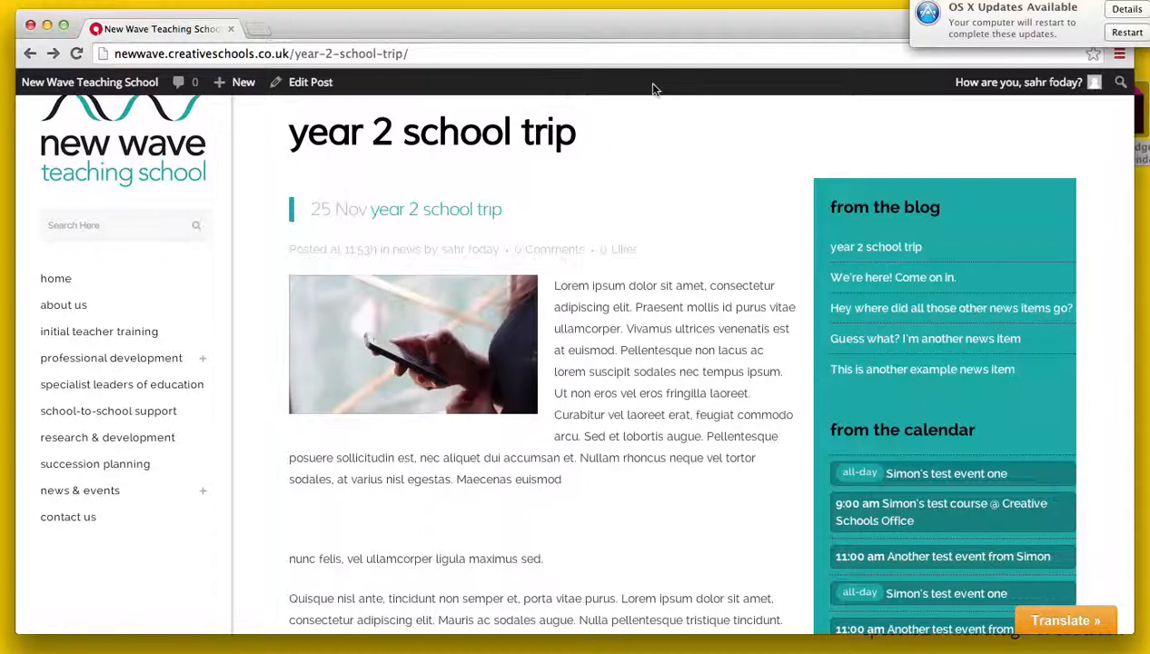
Open the year 2 school trip post for editing.
{"action": "mouse_move", "coordinate": [1047, 96]}
{"action": "left_click", "coordinate": [310, 84]}
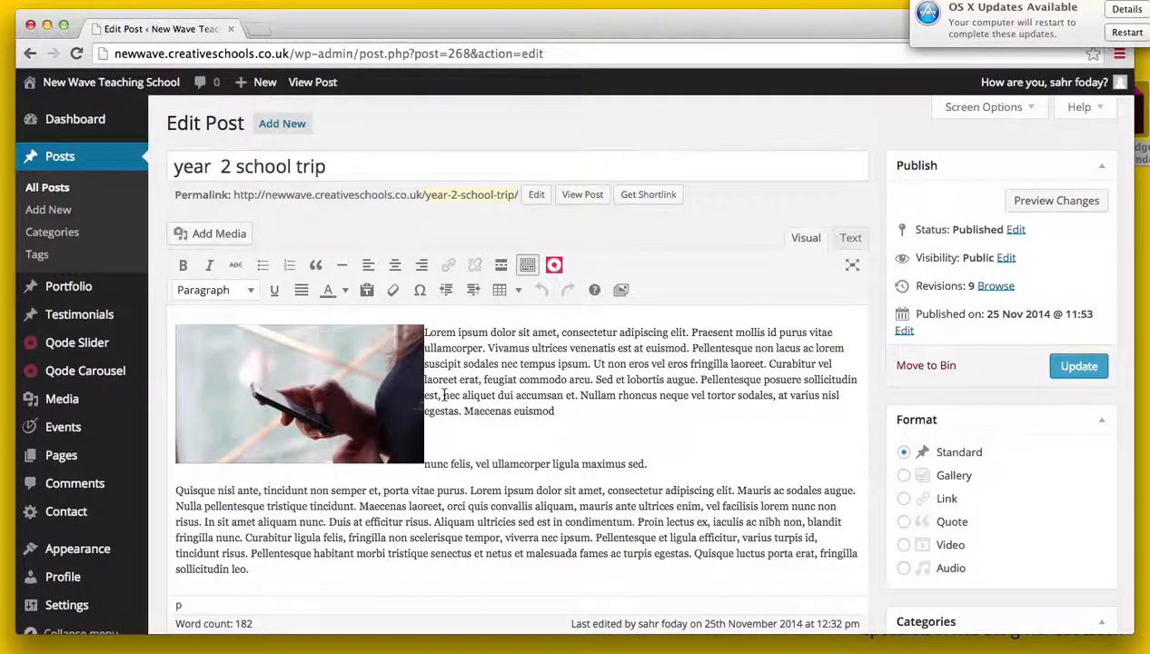
{"action": "scroll", "coordinate": [569, 385], "scroll_direction": "down", "scroll_amount": 5}
{"action": "scroll", "coordinate": [569, 385], "scroll_direction": "up", "scroll_amount": 5}
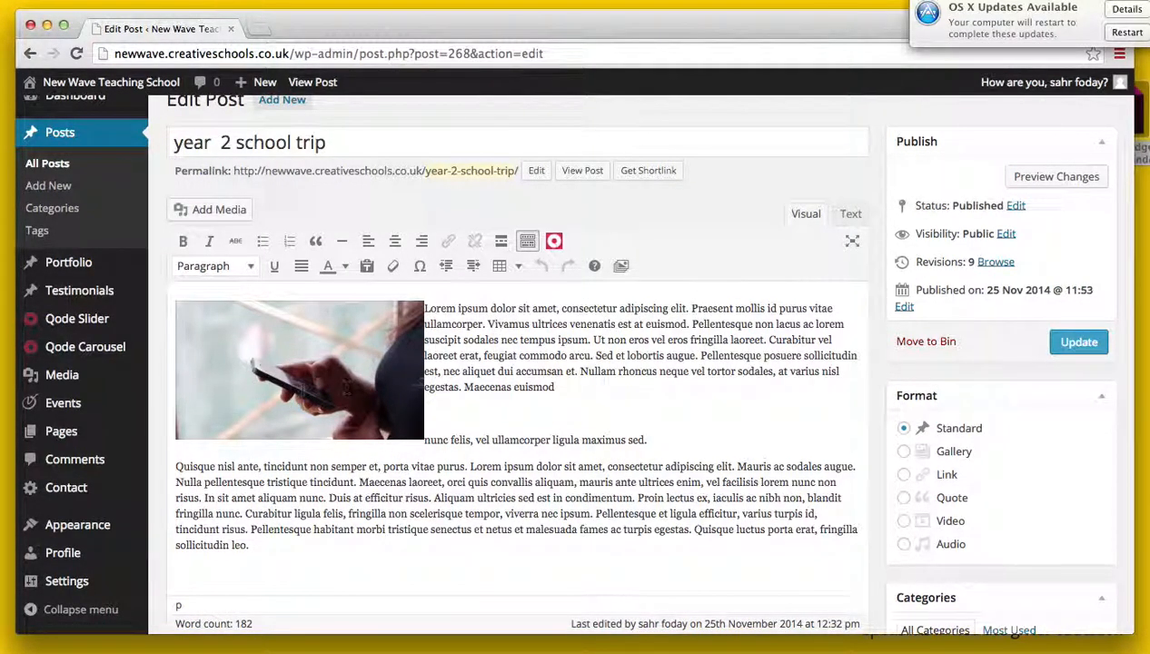
Set the phone photo's Link To option to None in its image details and update the image.
{"action": "left_click", "coordinate": [303, 390]}
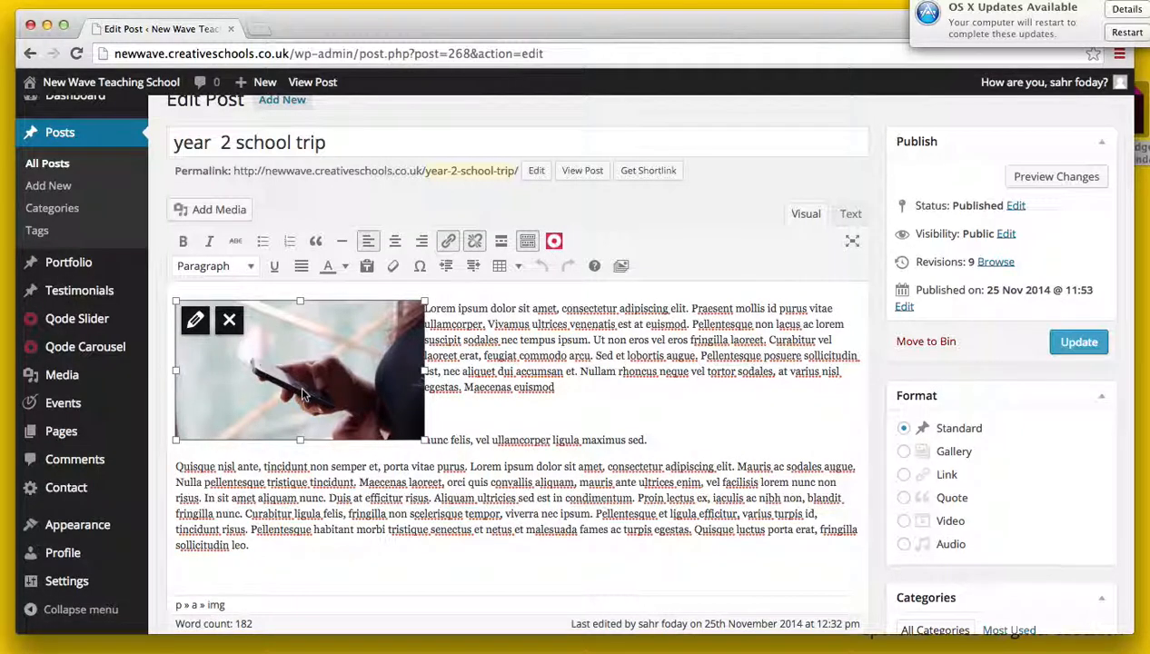
{"action": "left_click", "coordinate": [197, 323]}
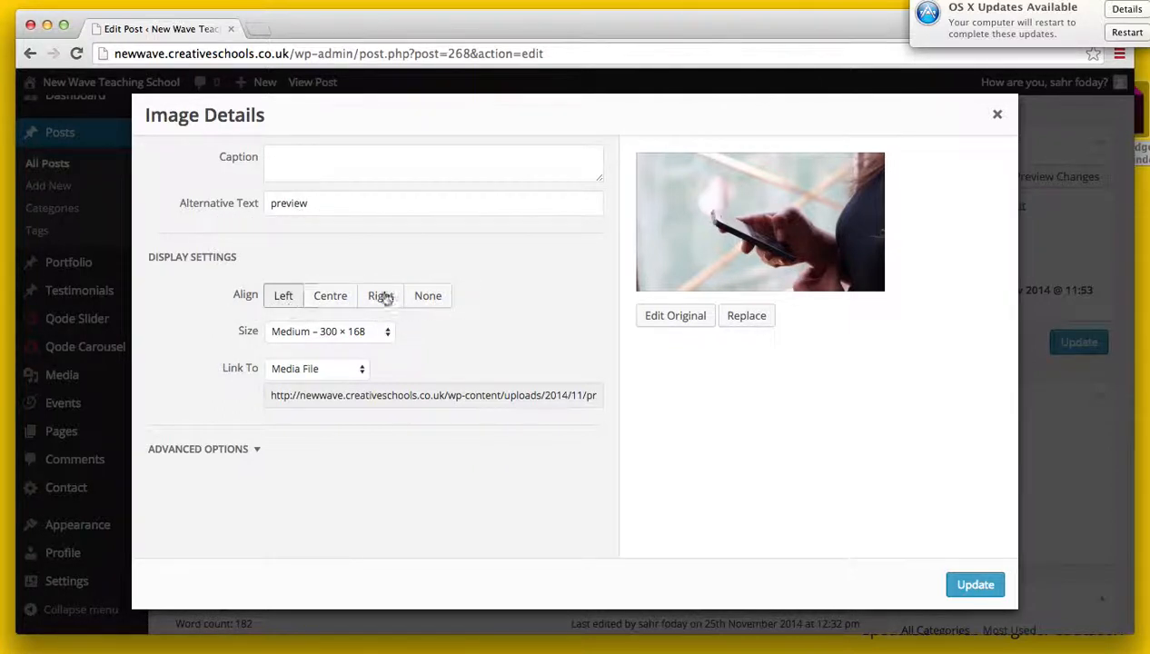
{"action": "left_click", "coordinate": [344, 374]}
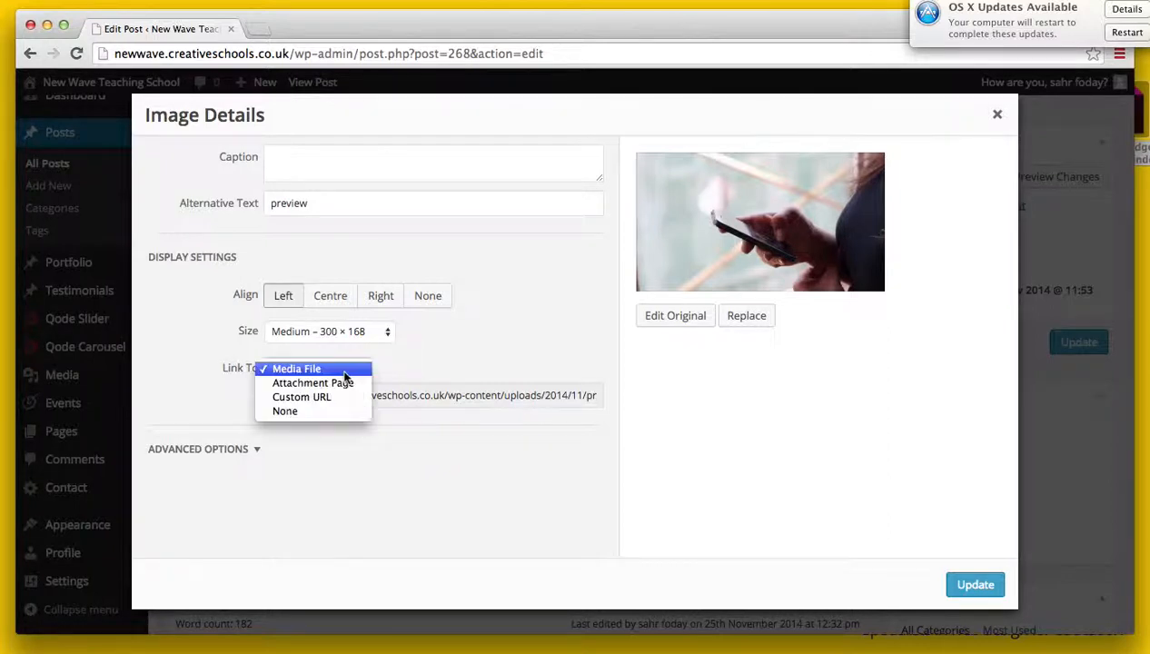
{"action": "left_click", "coordinate": [303, 416]}
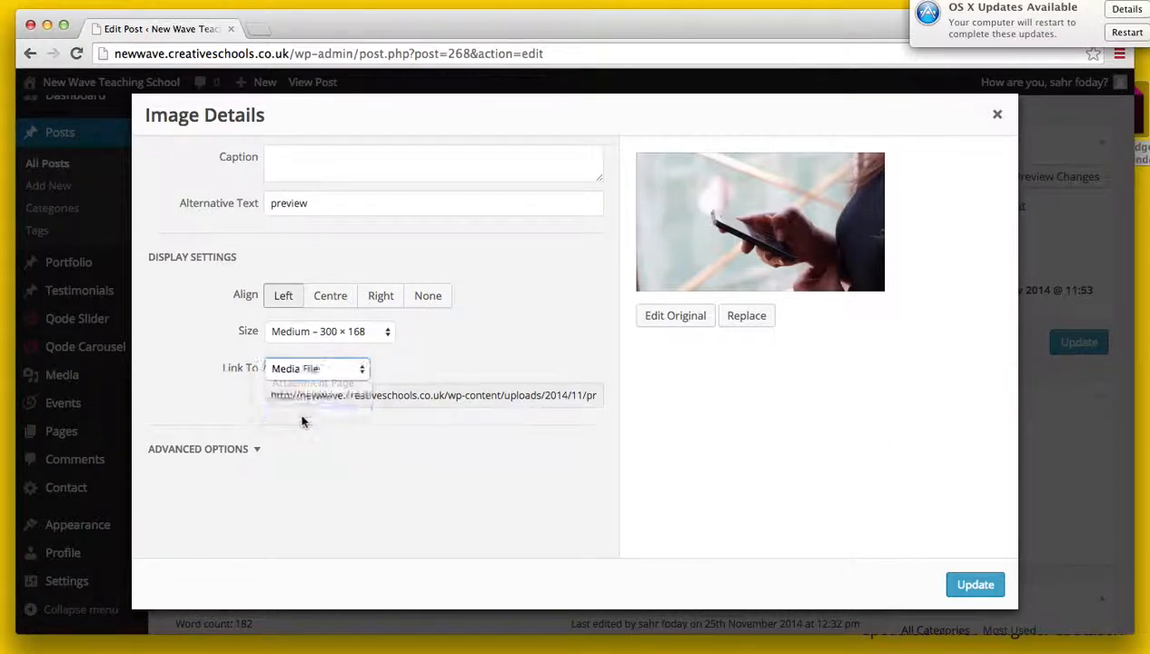
{"action": "left_click", "coordinate": [973, 585]}
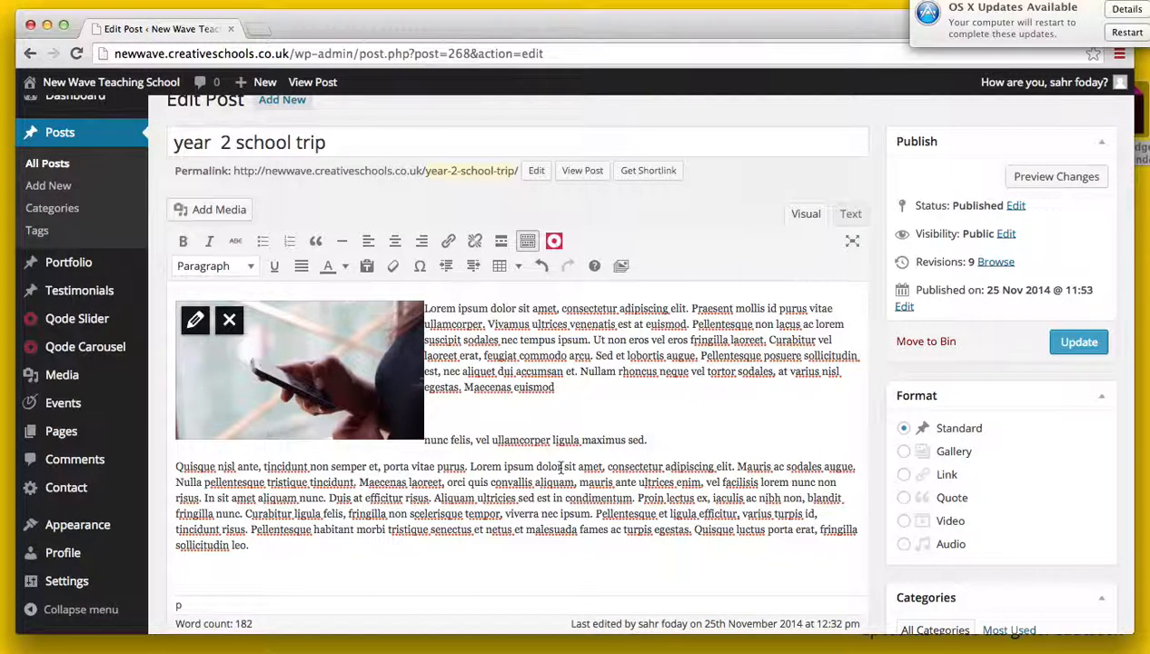
Set mac.jpg from the media library as the post's featured image.
{"action": "scroll", "coordinate": [560, 468], "scroll_direction": "down", "scroll_amount": 5}
{"action": "scroll", "coordinate": [560, 468], "scroll_direction": "down", "scroll_amount": 5}
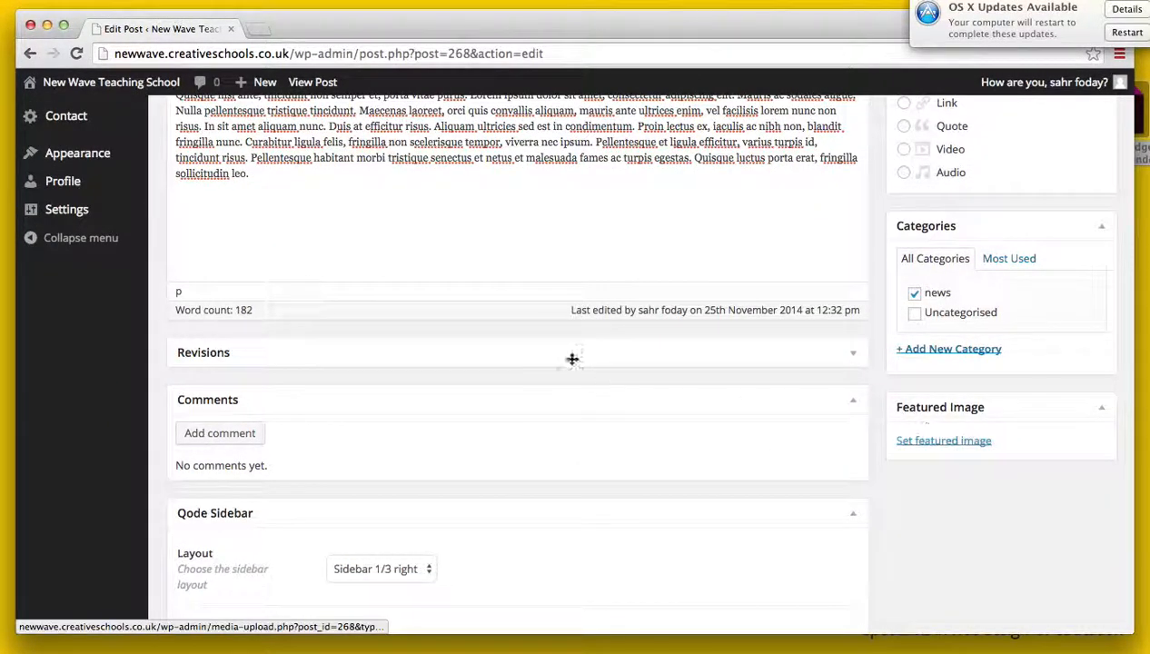
{"action": "scroll", "coordinate": [590, 354], "scroll_direction": "up", "scroll_amount": 6}
{"action": "scroll", "coordinate": [766, 373], "scroll_direction": "down", "scroll_amount": 10}
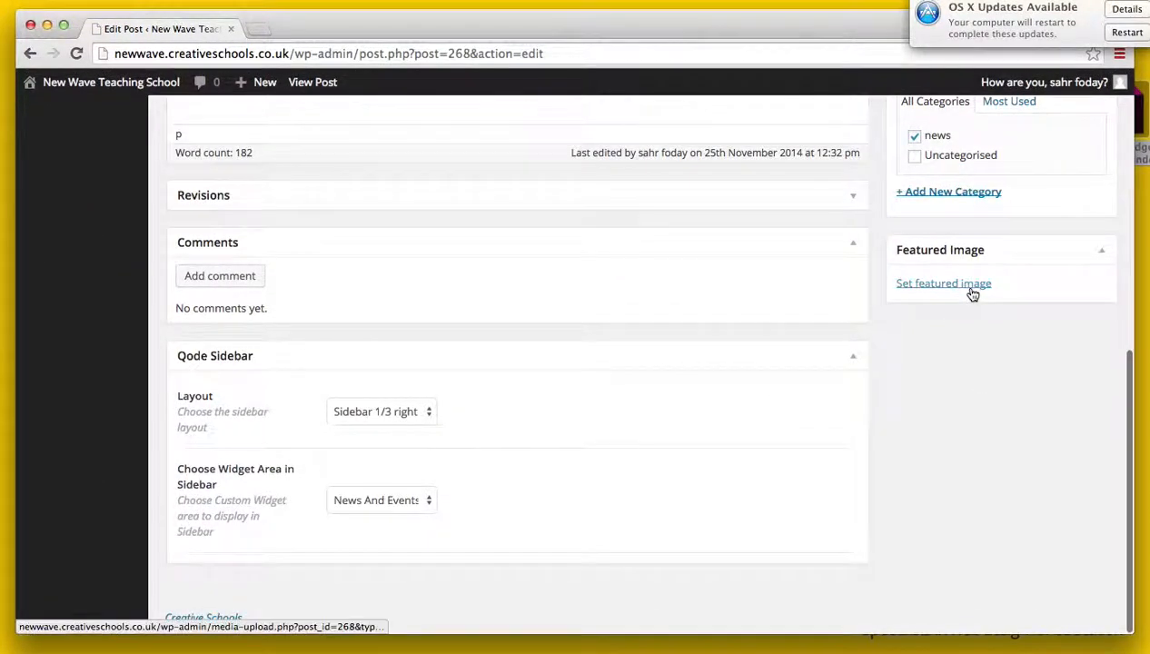
{"action": "left_click", "coordinate": [973, 292]}
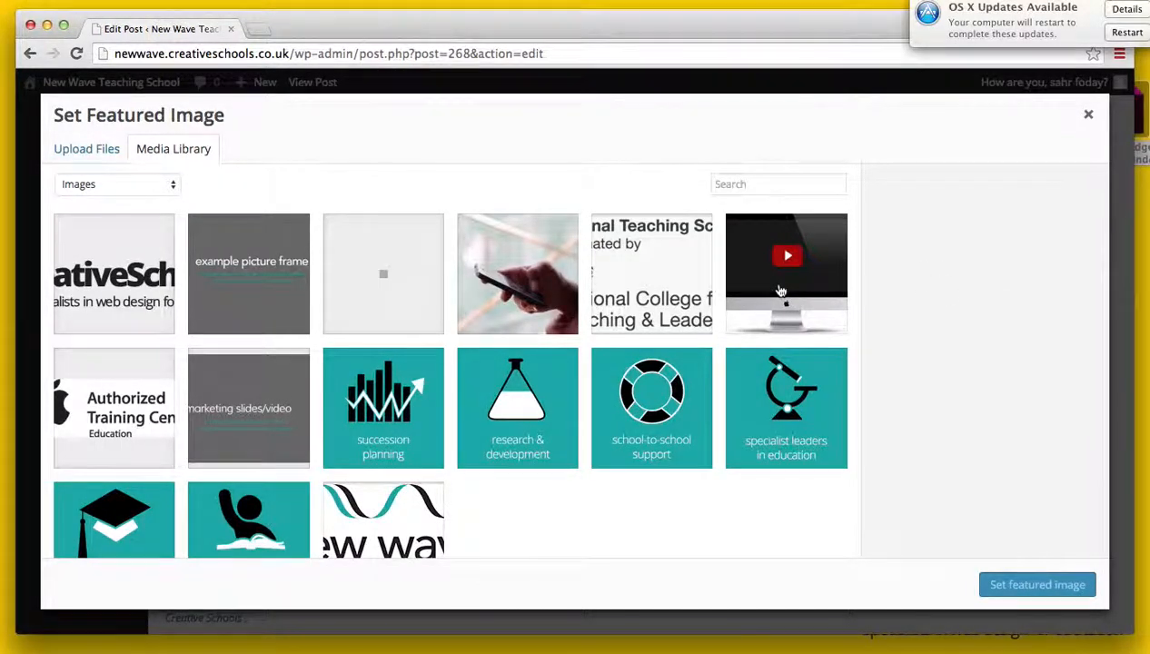
{"action": "left_click", "coordinate": [781, 291]}
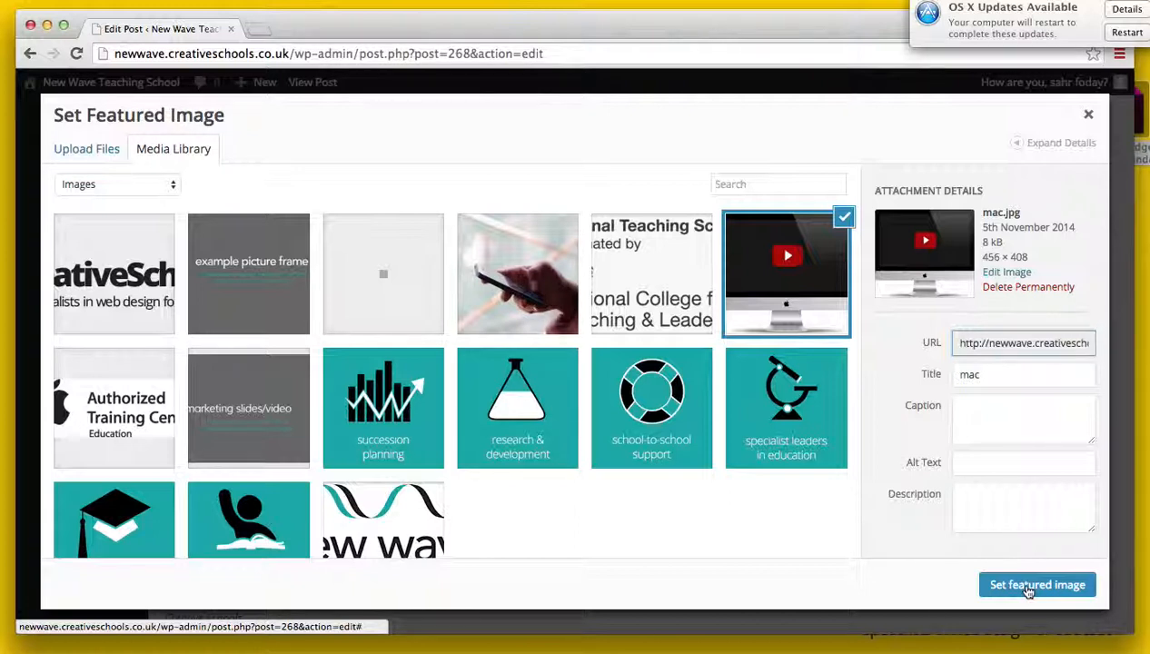
{"action": "left_click", "coordinate": [1028, 587]}
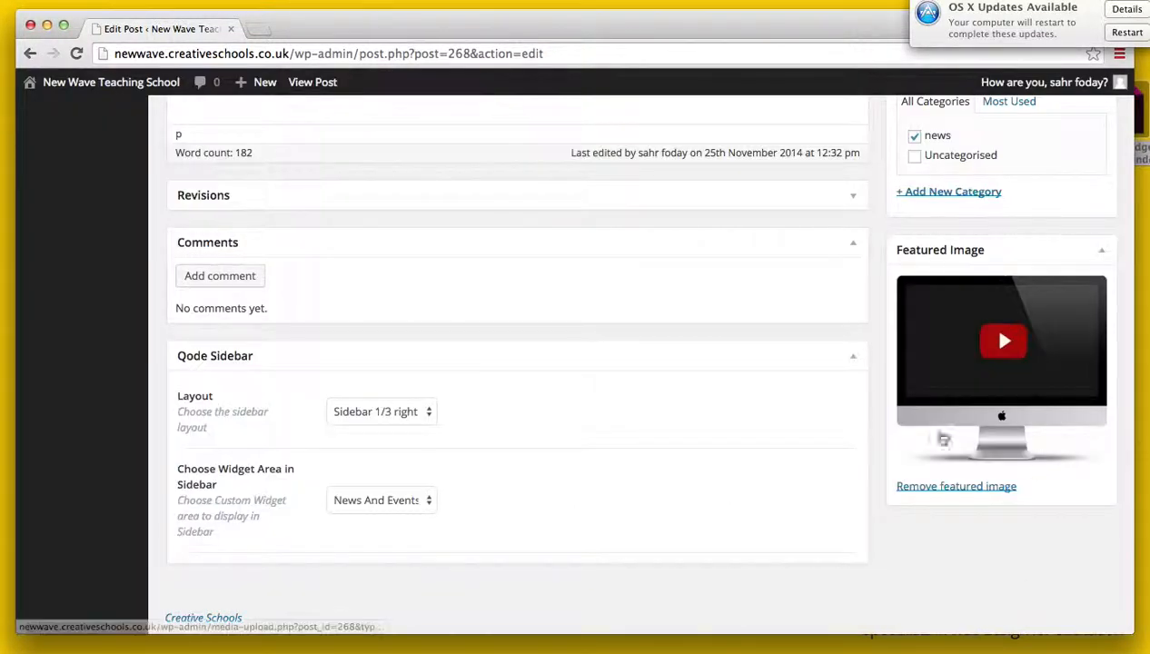
{"action": "scroll", "coordinate": [963, 429], "scroll_direction": "up", "scroll_amount": 5}
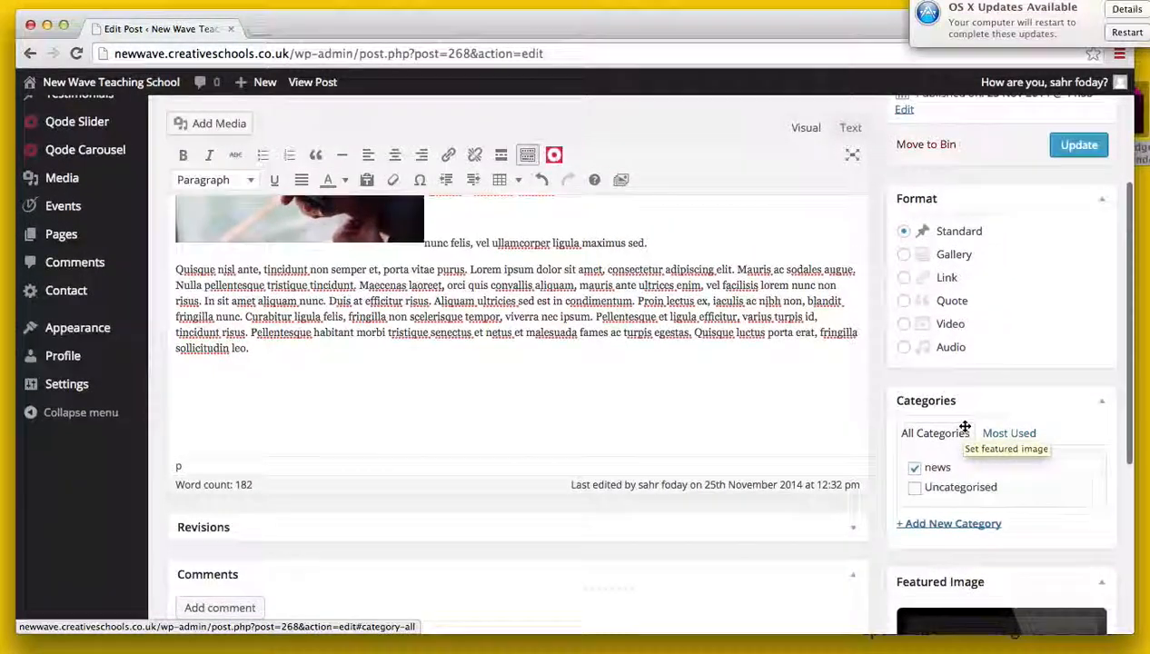
{"action": "scroll", "coordinate": [964, 427], "scroll_direction": "up", "scroll_amount": 3}
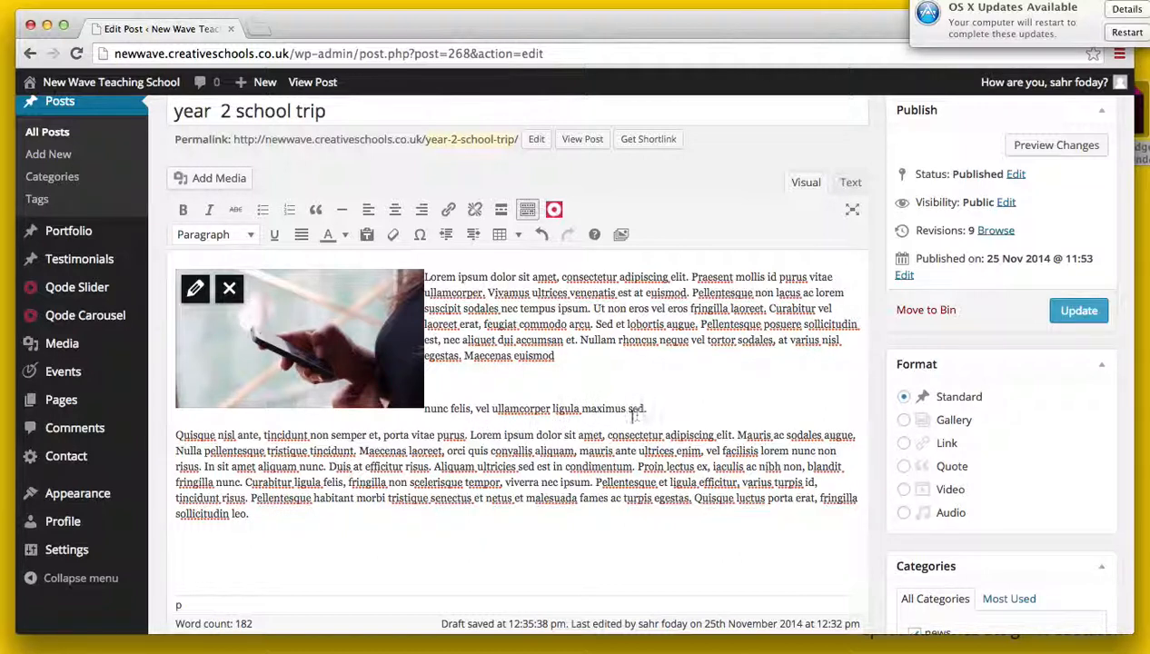
{"action": "double_click", "coordinate": [202, 436]}
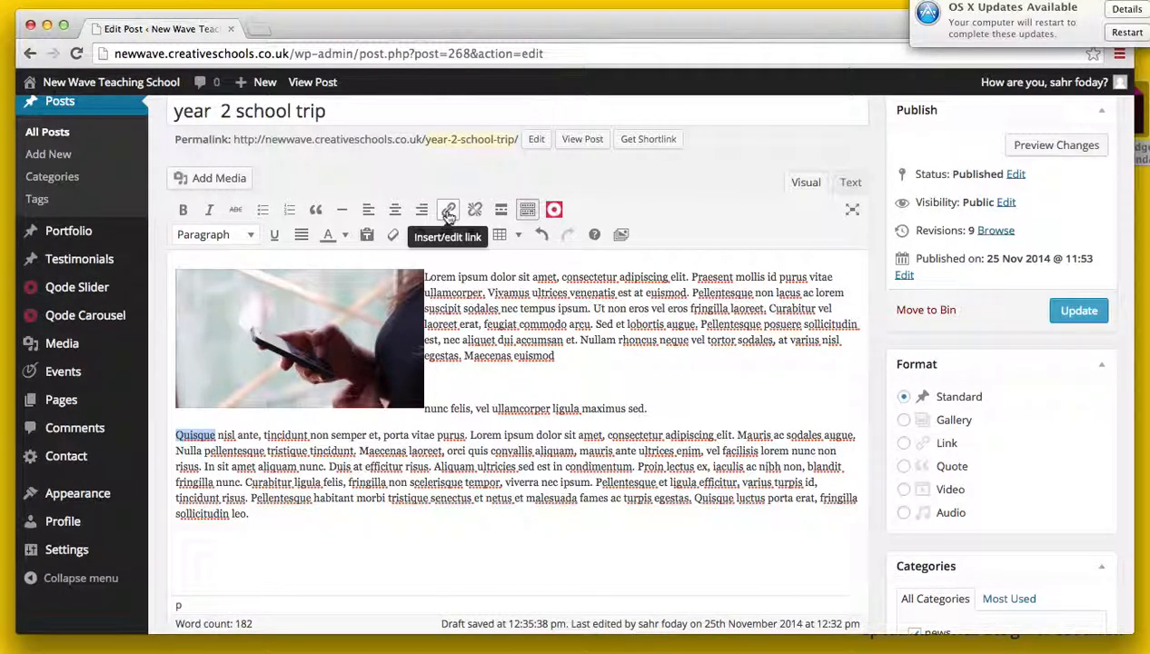
{"action": "left_click", "coordinate": [448, 212]}
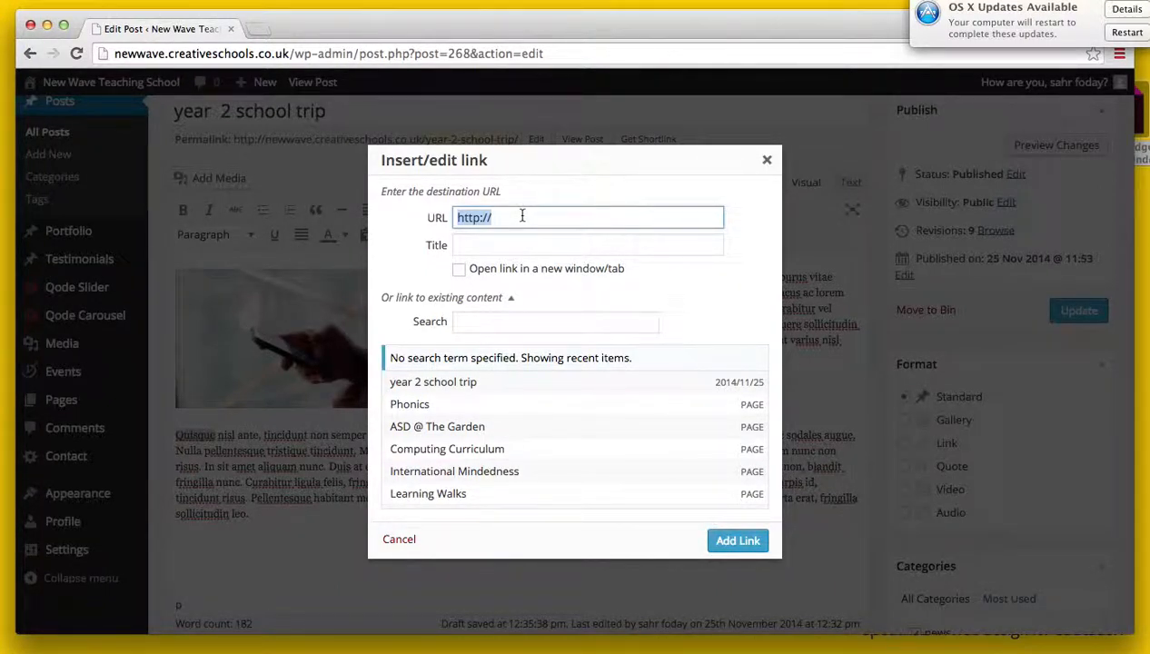
{"action": "key", "text": "Right"}
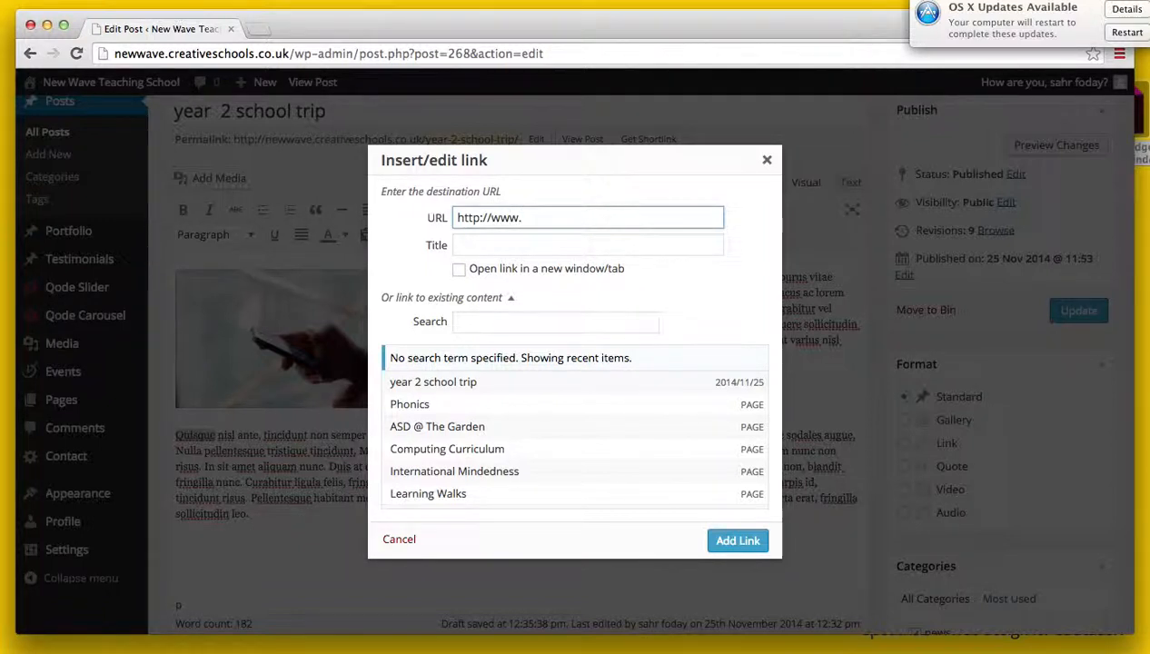
{"action": "type", "text": "www.bbc.co.uk"}
{"action": "left_click", "coordinate": [459, 270]}
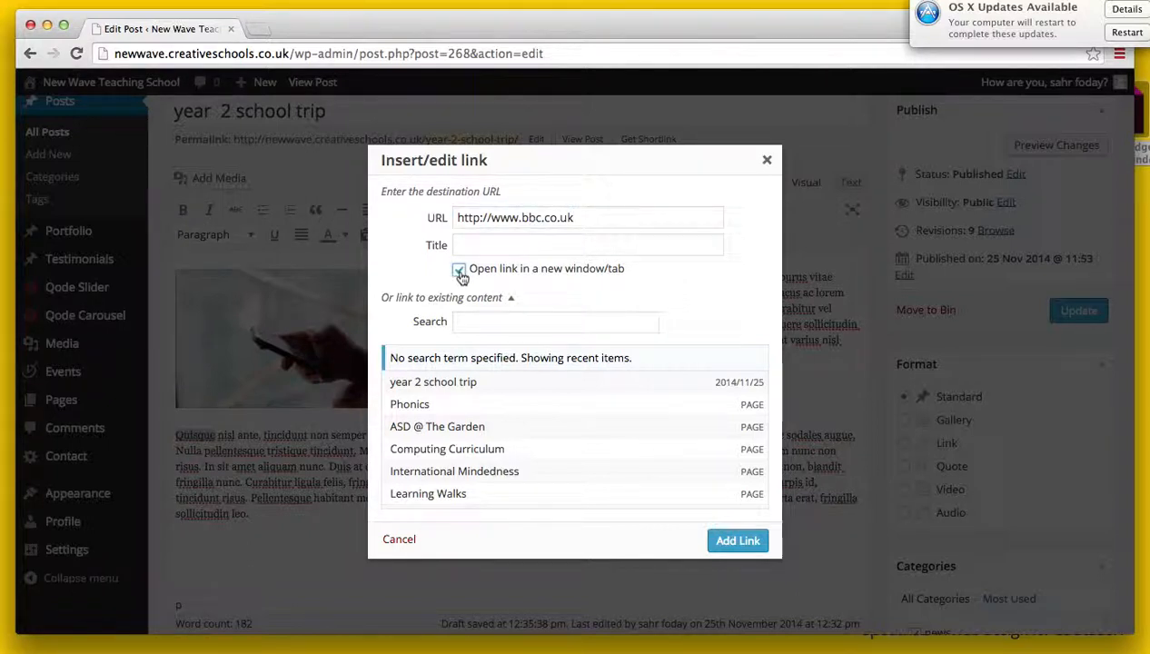
{"action": "left_click", "coordinate": [735, 541]}
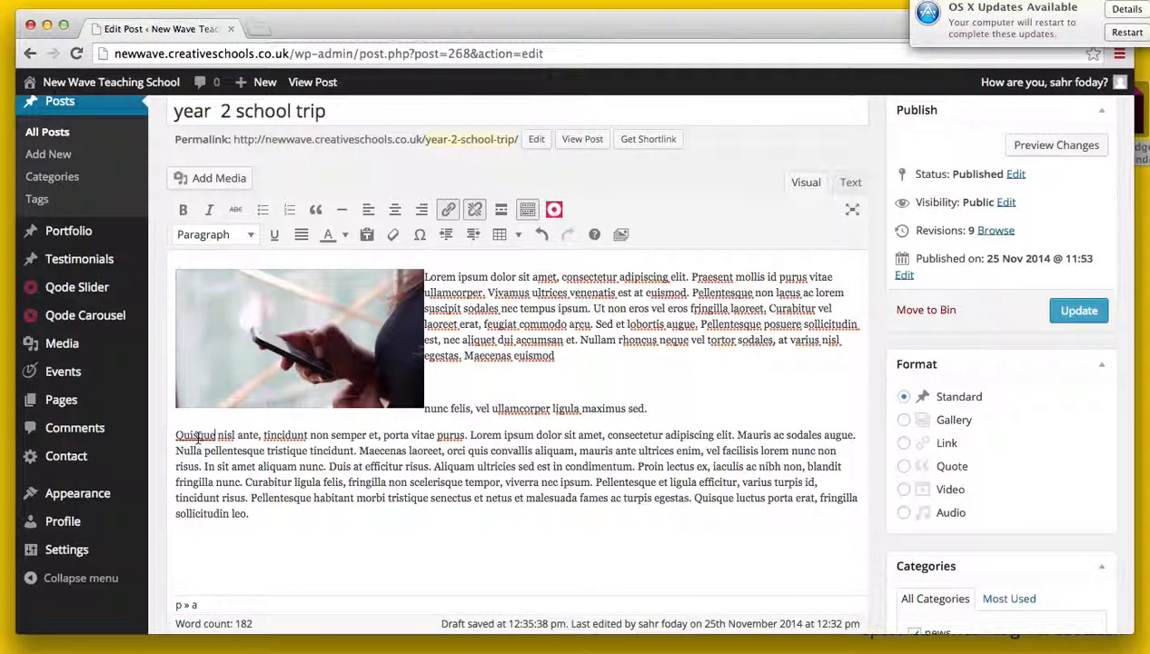
Preview the post changes, check the featured image, inline photo and text link, and close the preview.
{"action": "left_click", "coordinate": [1053, 152]}
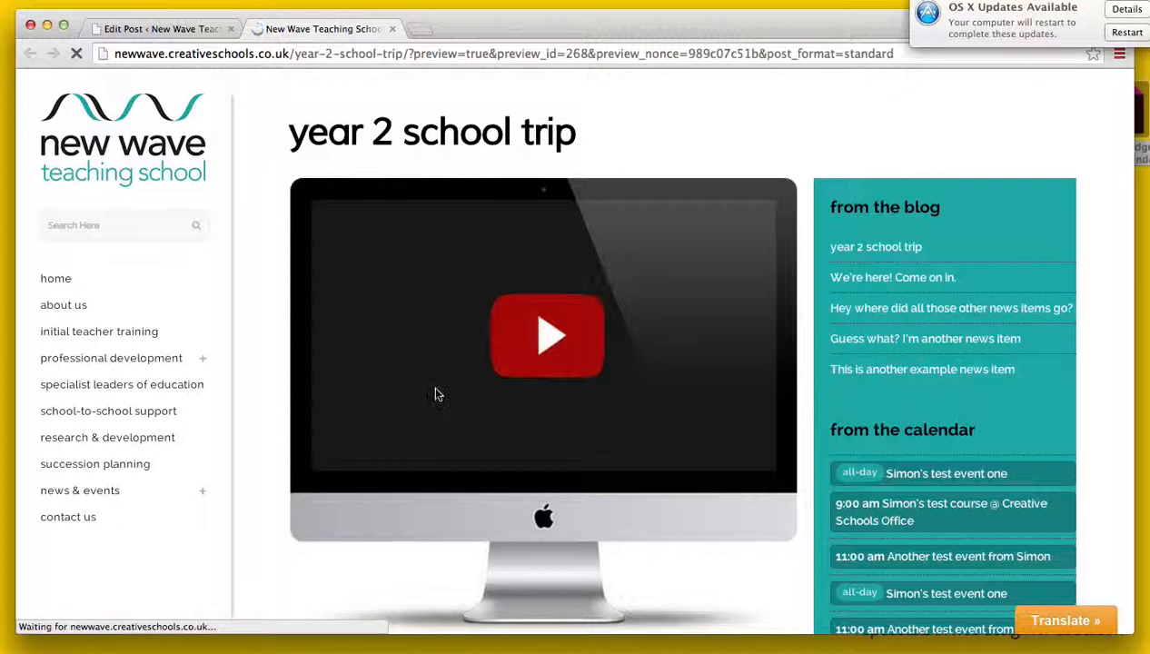
{"action": "scroll", "coordinate": [392, 418], "scroll_direction": "down", "scroll_amount": 6}
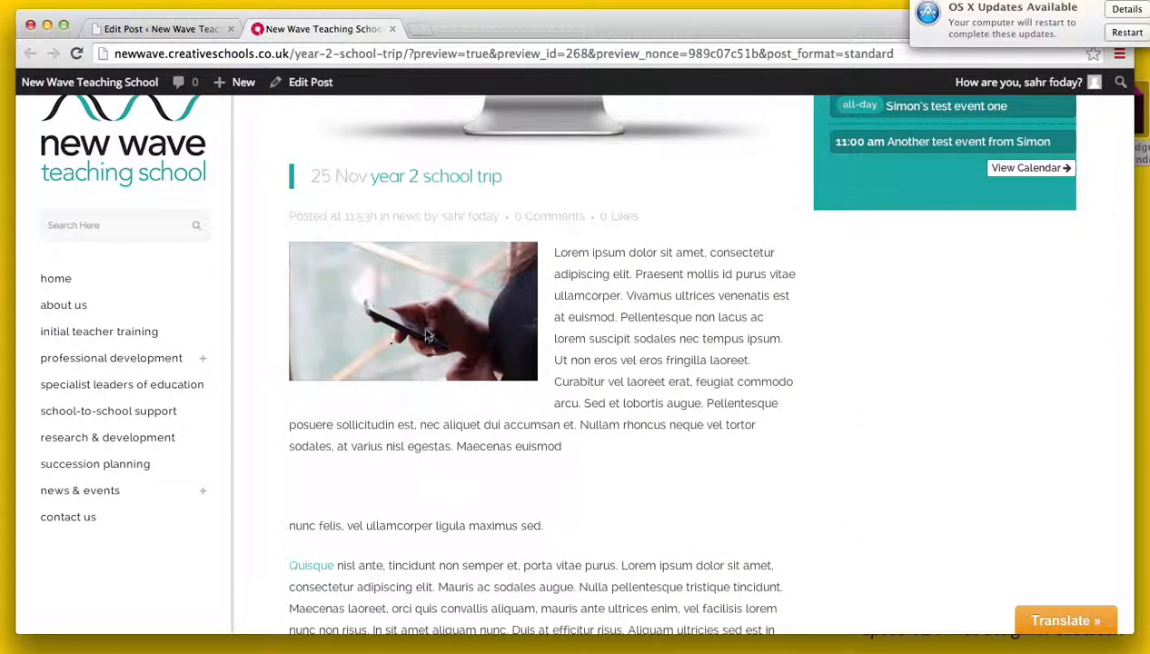
{"action": "scroll", "coordinate": [477, 390], "scroll_direction": "down", "scroll_amount": 1}
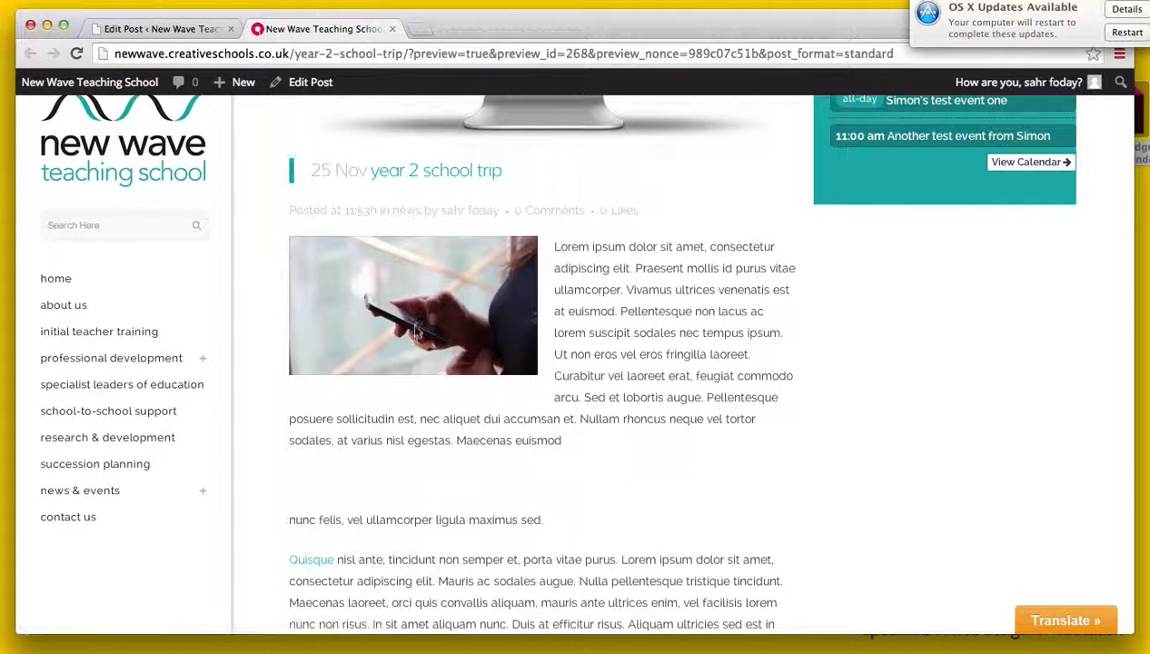
{"action": "left_click", "coordinate": [392, 29]}
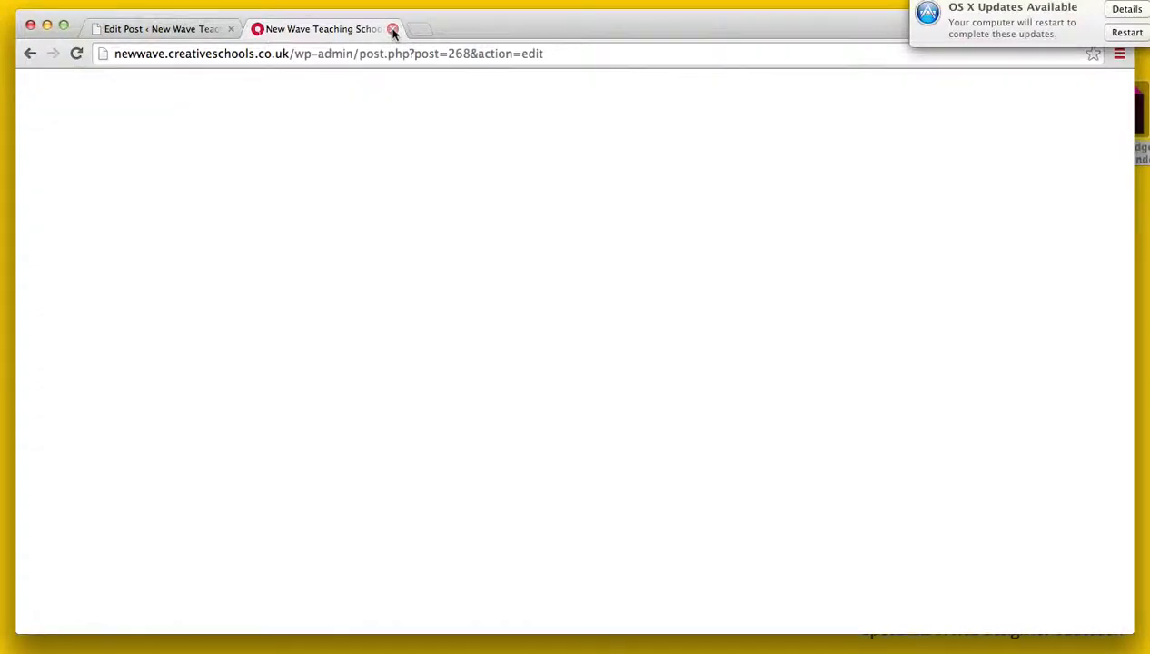
Examine the post's category options and the remaining settings on the edit page.
{"action": "scroll", "coordinate": [525, 327], "scroll_direction": "down", "scroll_amount": 5}
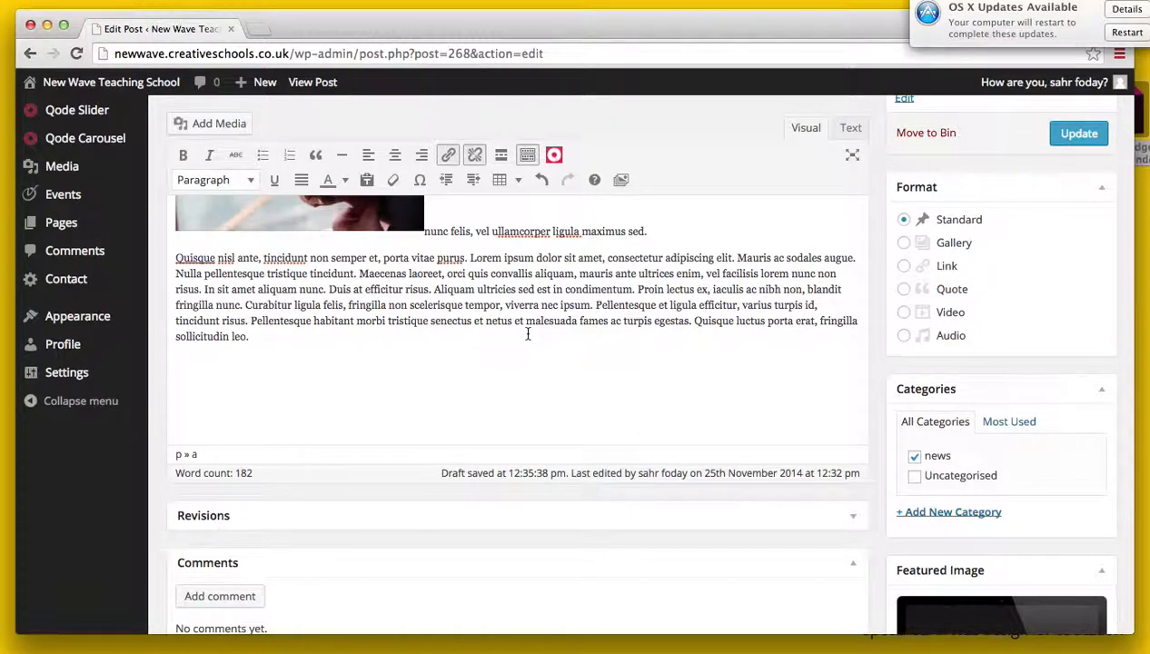
{"action": "scroll", "coordinate": [527, 334], "scroll_direction": "up", "scroll_amount": 3}
{"action": "scroll", "coordinate": [527, 334], "scroll_direction": "down", "scroll_amount": 1}
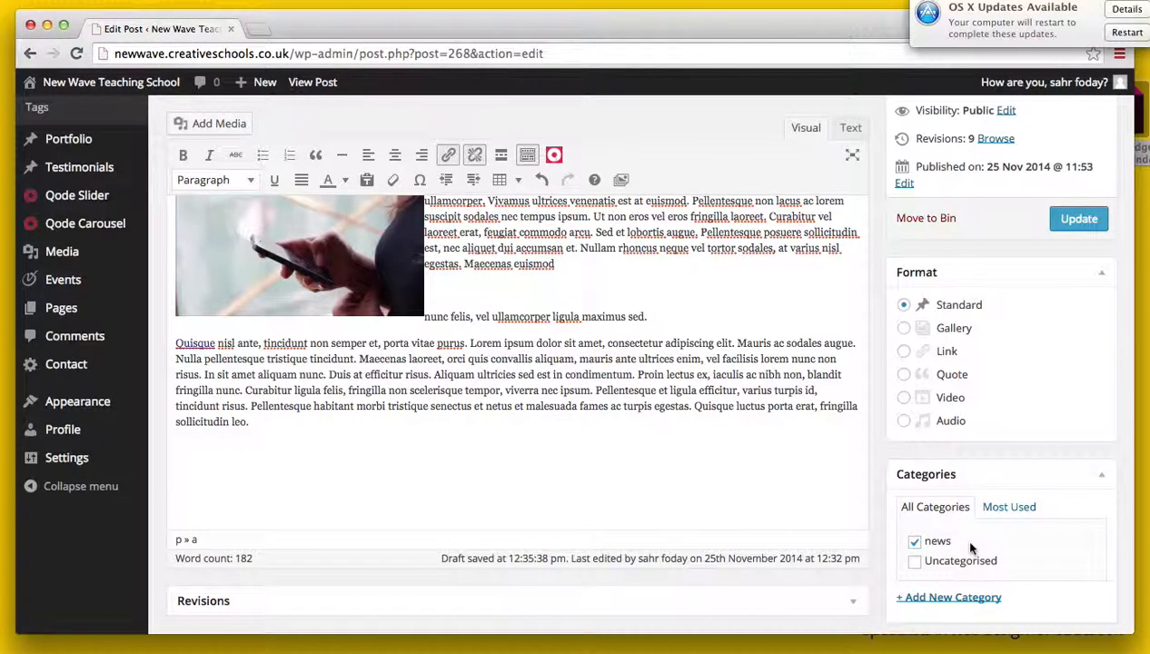
{"action": "scroll", "coordinate": [970, 546], "scroll_direction": "down", "scroll_amount": 2}
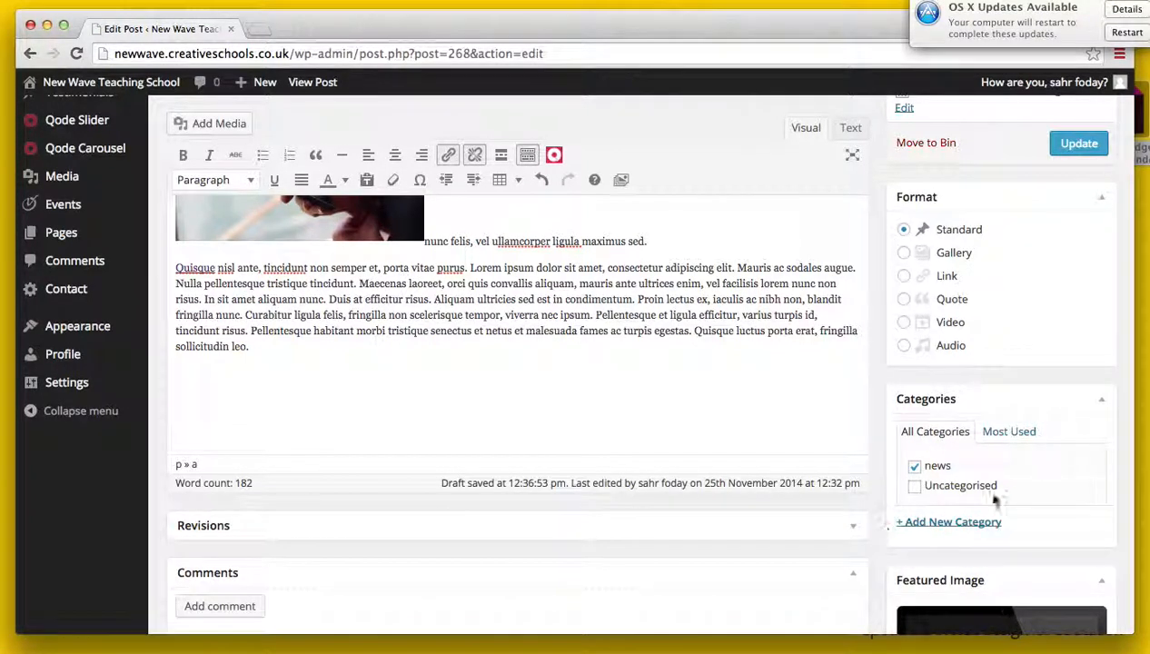
{"action": "scroll", "coordinate": [635, 409], "scroll_direction": "up", "scroll_amount": 5}
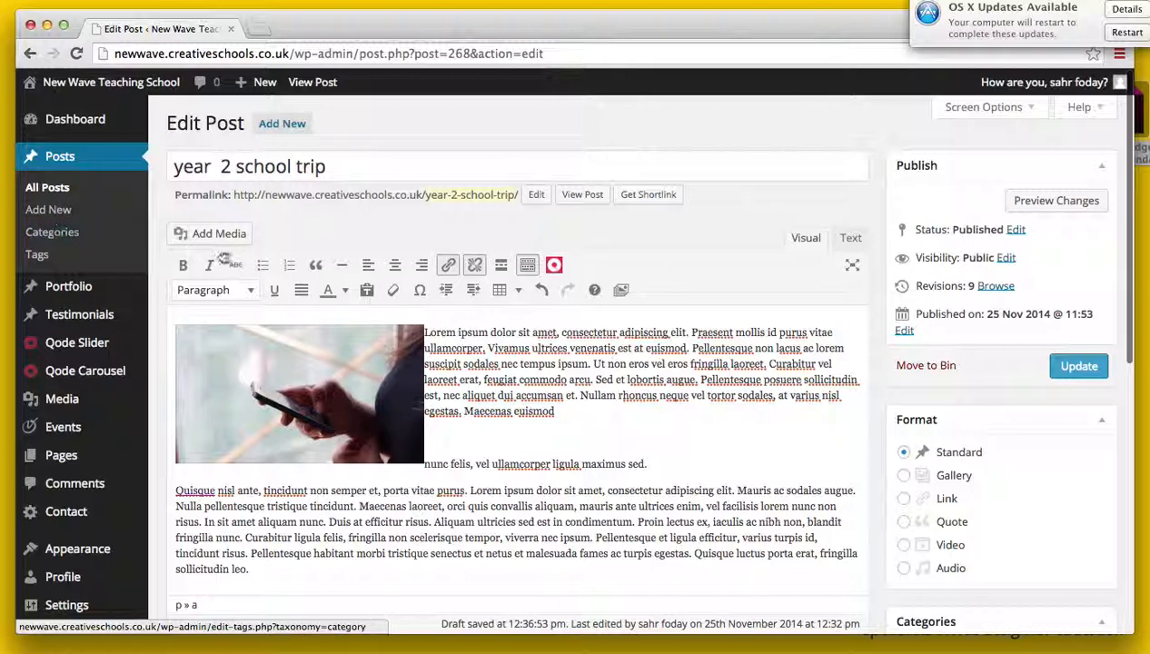
{"action": "scroll", "coordinate": [722, 410], "scroll_direction": "down", "scroll_amount": 3}
{"action": "scroll", "coordinate": [722, 410], "scroll_direction": "down", "scroll_amount": 2}
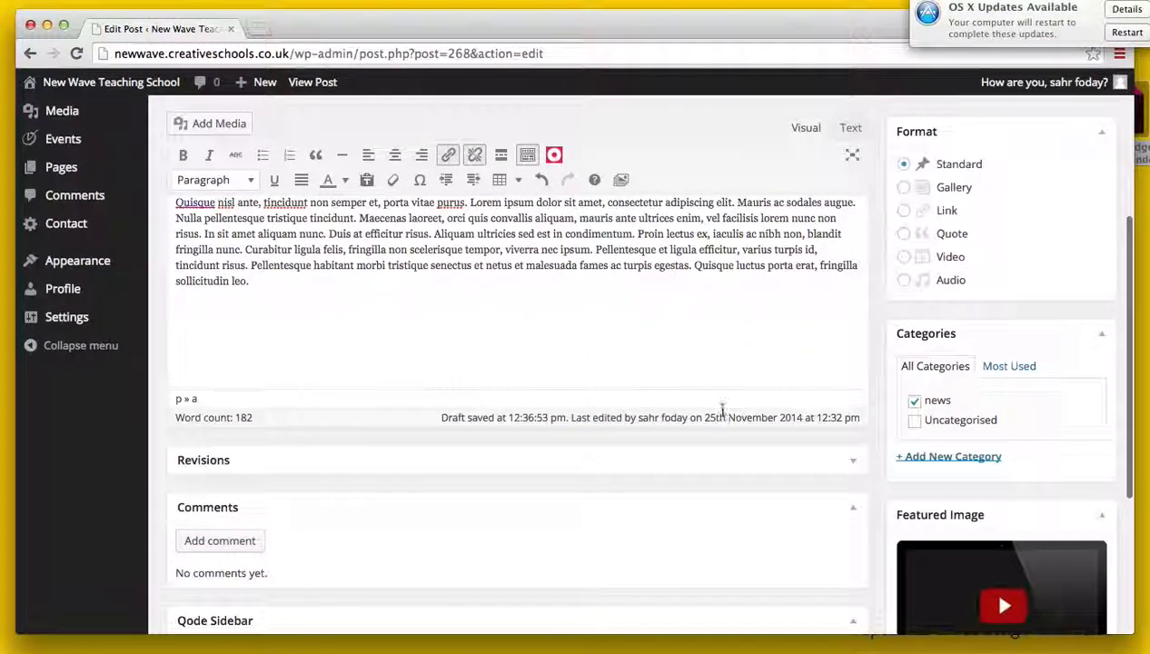
{"action": "scroll", "coordinate": [722, 410], "scroll_direction": "up", "scroll_amount": 5}
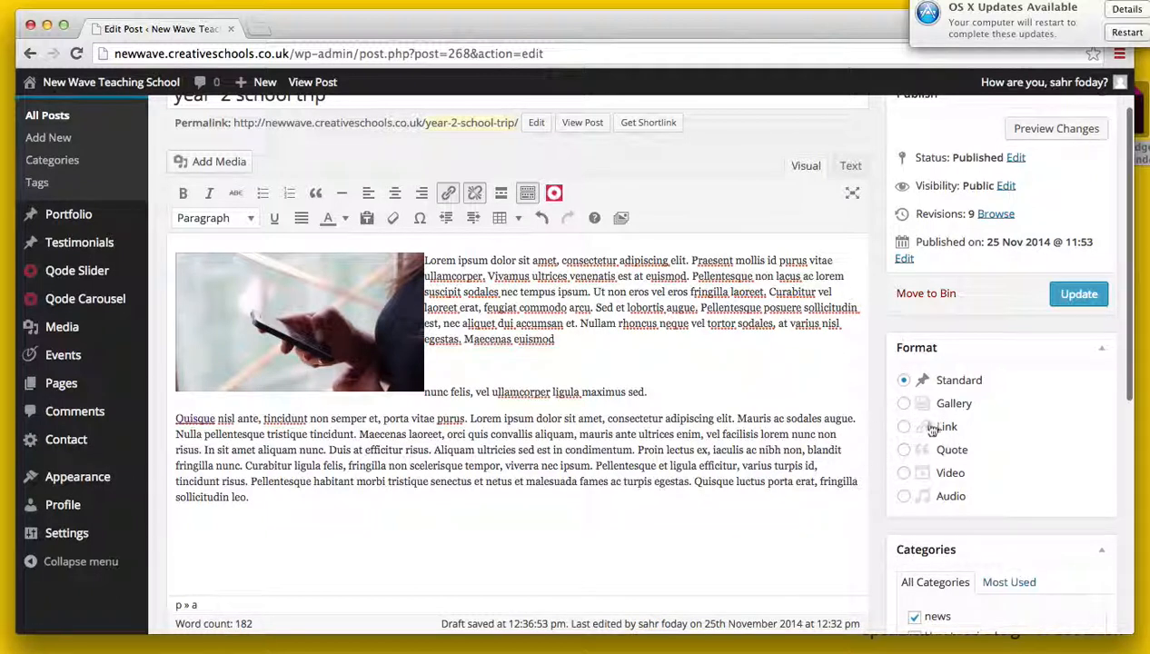
Set the post format to Gallery and remove the post's featured image.
{"action": "left_click", "coordinate": [903, 403]}
{"action": "scroll", "coordinate": [633, 493], "scroll_direction": "down", "scroll_amount": 1}
{"action": "scroll", "coordinate": [633, 493], "scroll_direction": "down", "scroll_amount": 10}
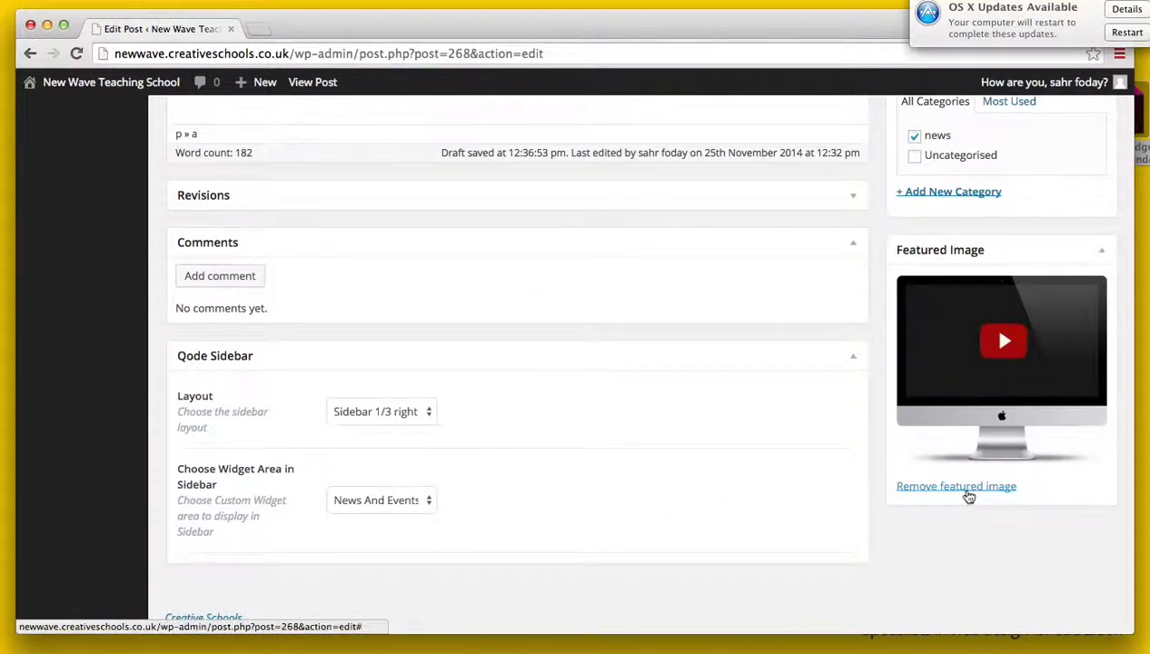
{"action": "left_click", "coordinate": [956, 486]}
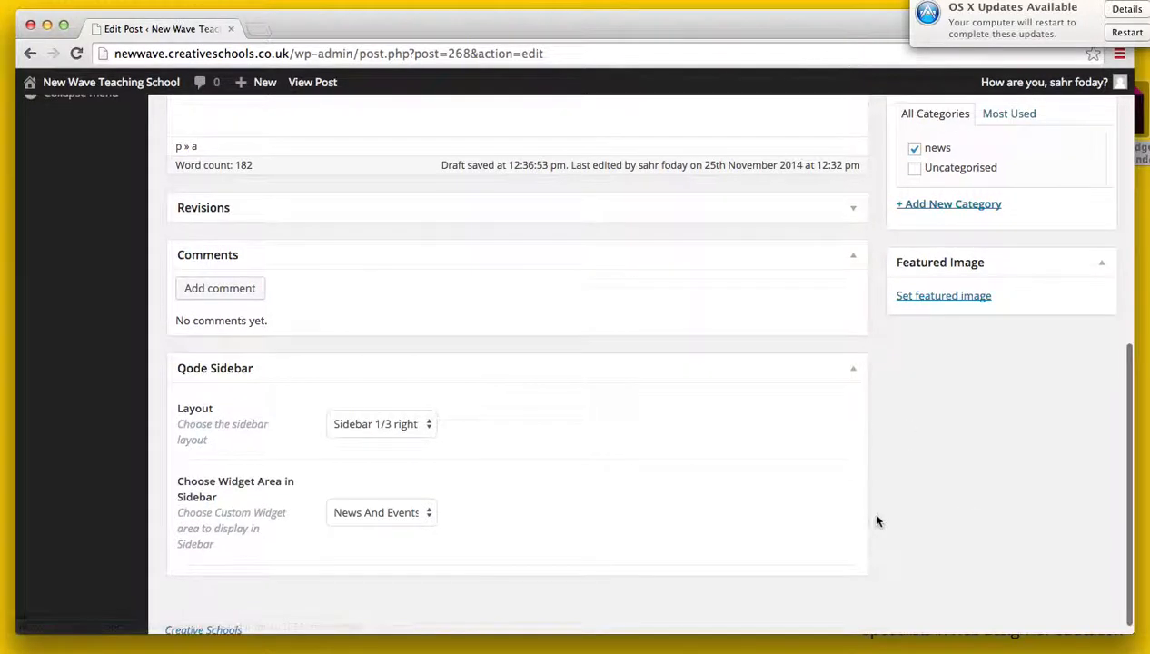
{"action": "scroll", "coordinate": [866, 509], "scroll_direction": "up", "scroll_amount": 5}
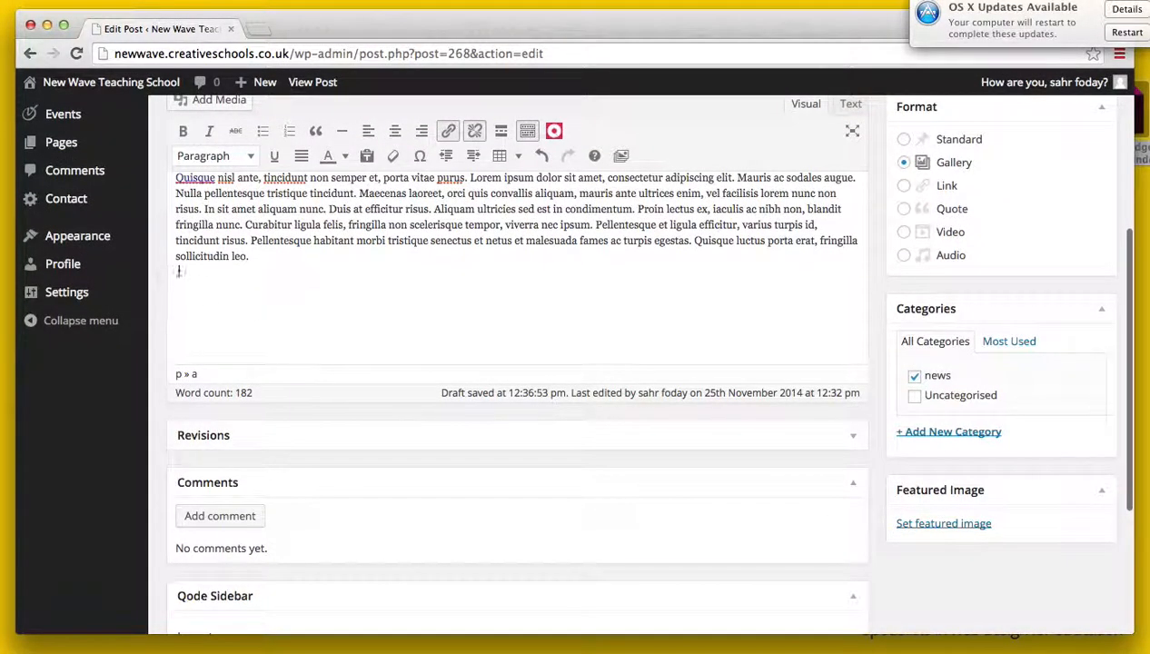
Create a new gallery in the post from the library images mac.jpg and preview.jpg.
{"action": "scroll", "coordinate": [346, 251], "scroll_direction": "up", "scroll_amount": 5}
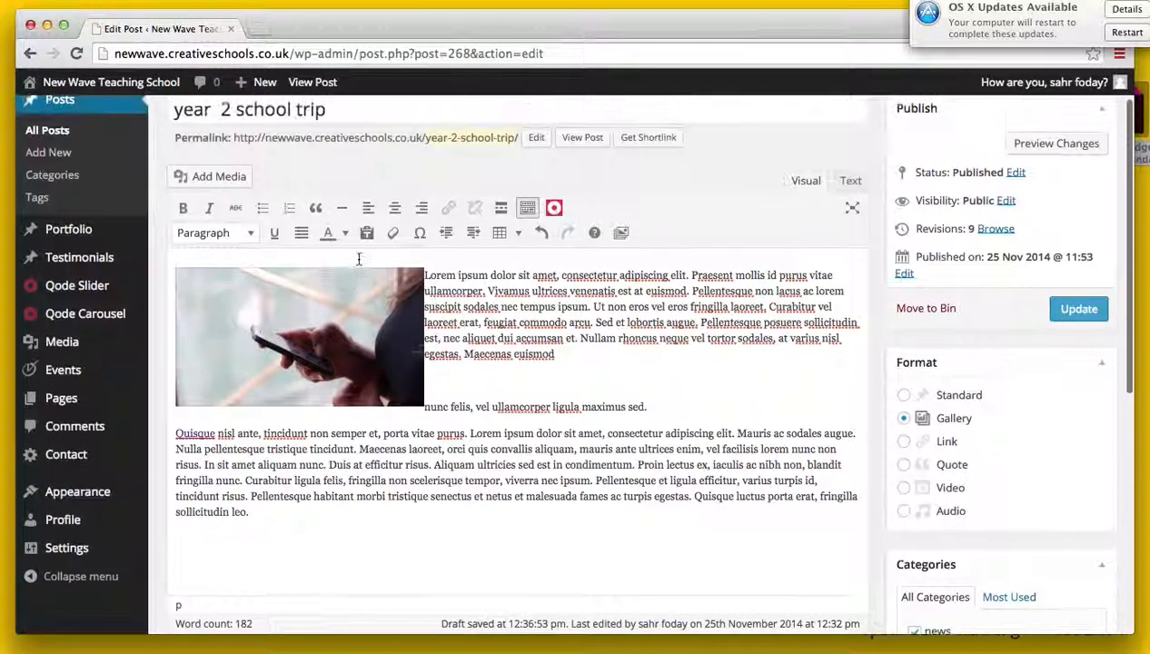
{"action": "left_click", "coordinate": [200, 189]}
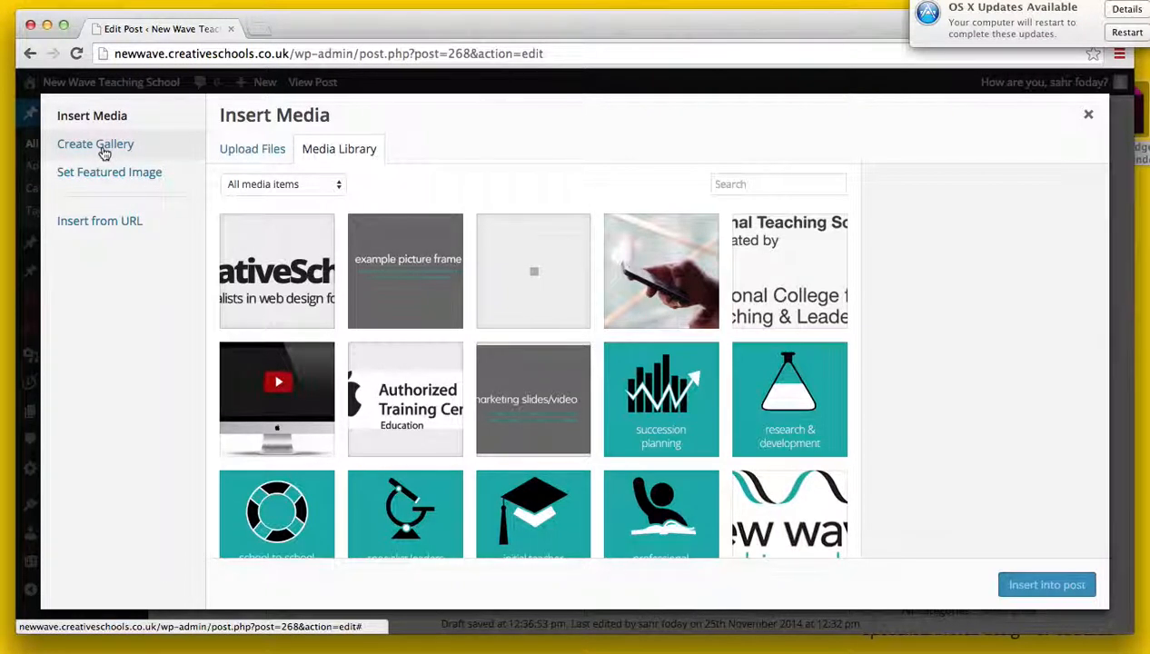
{"action": "left_click", "coordinate": [97, 145]}
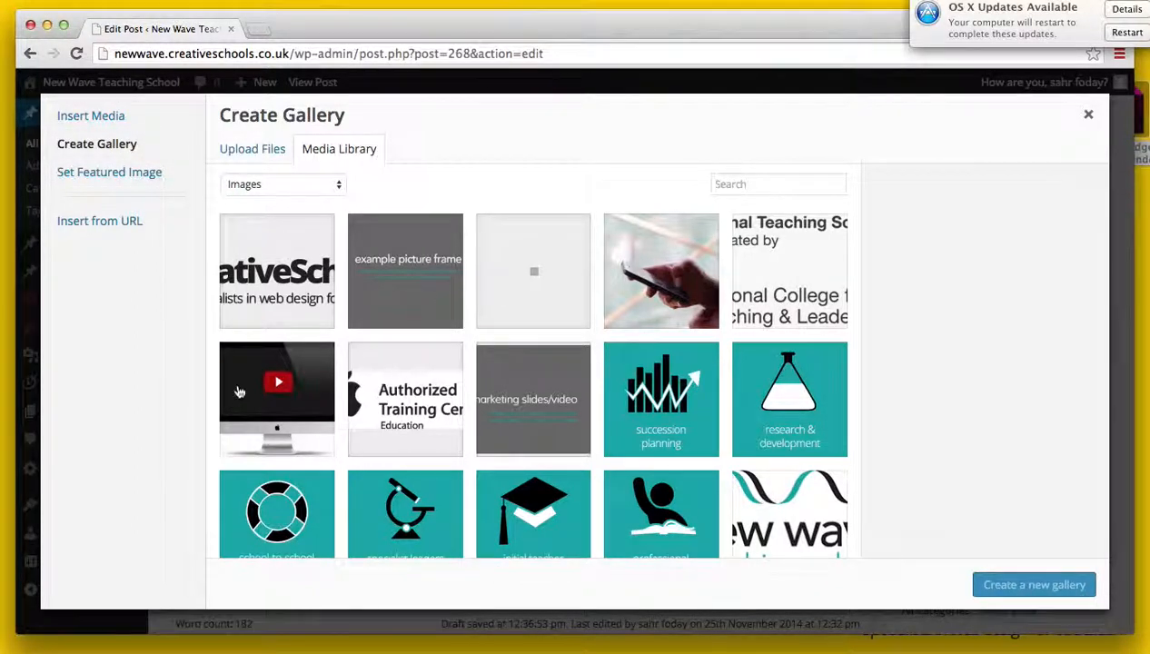
{"action": "left_click", "coordinate": [274, 399]}
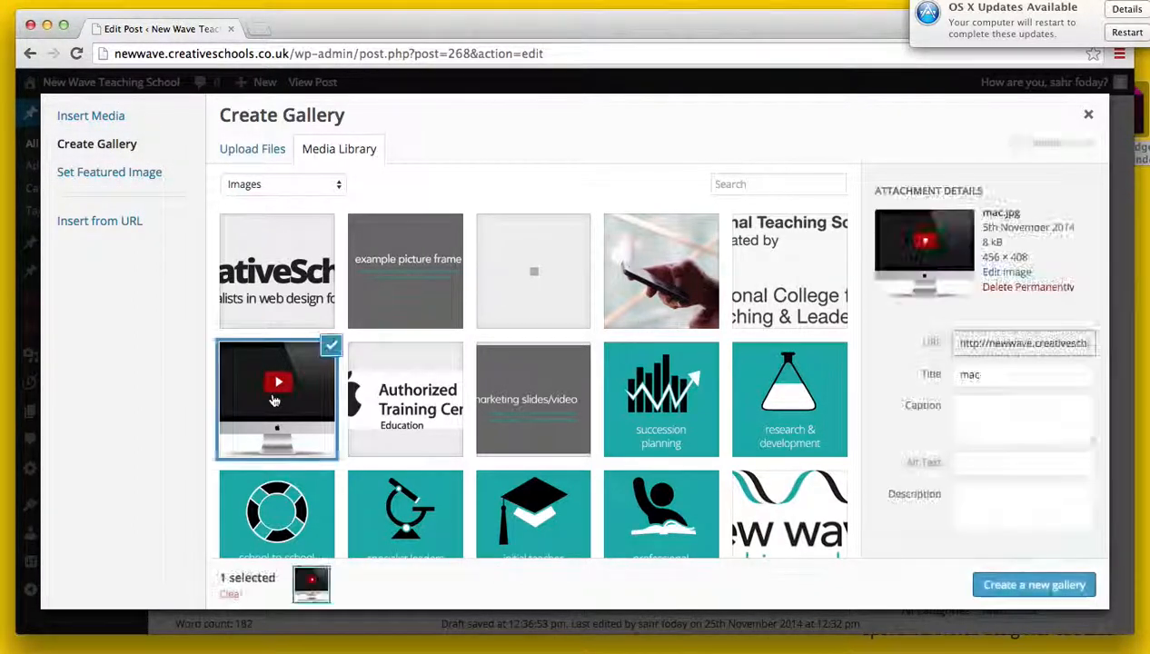
{"action": "left_click", "coordinate": [649, 287]}
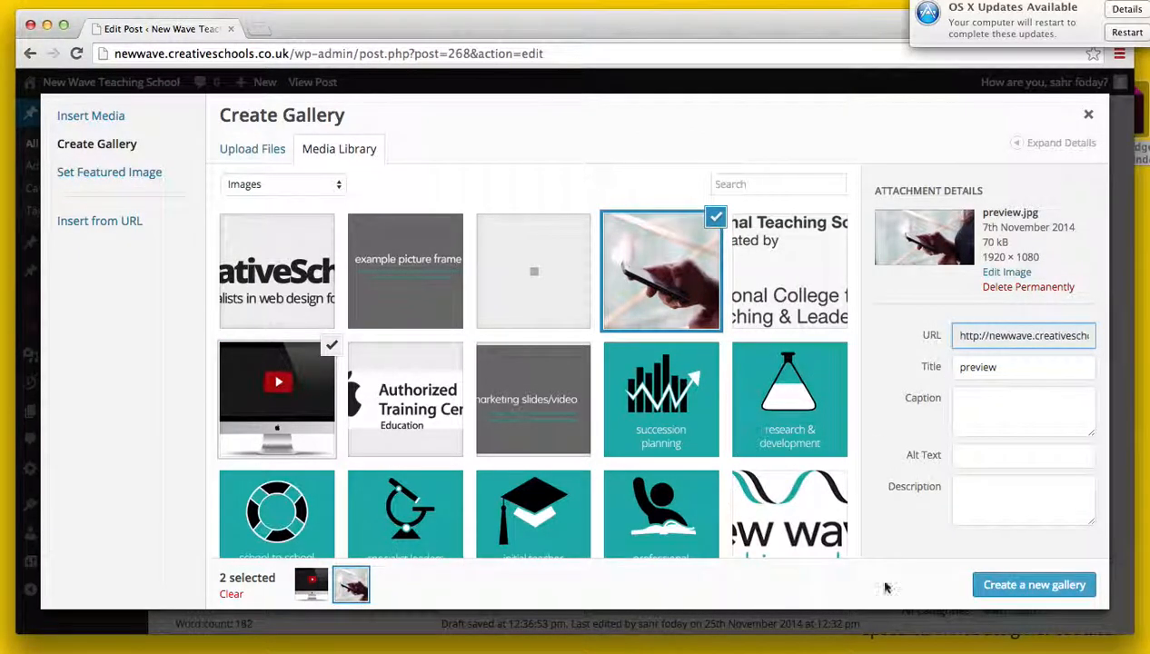
{"action": "left_click", "coordinate": [1029, 589]}
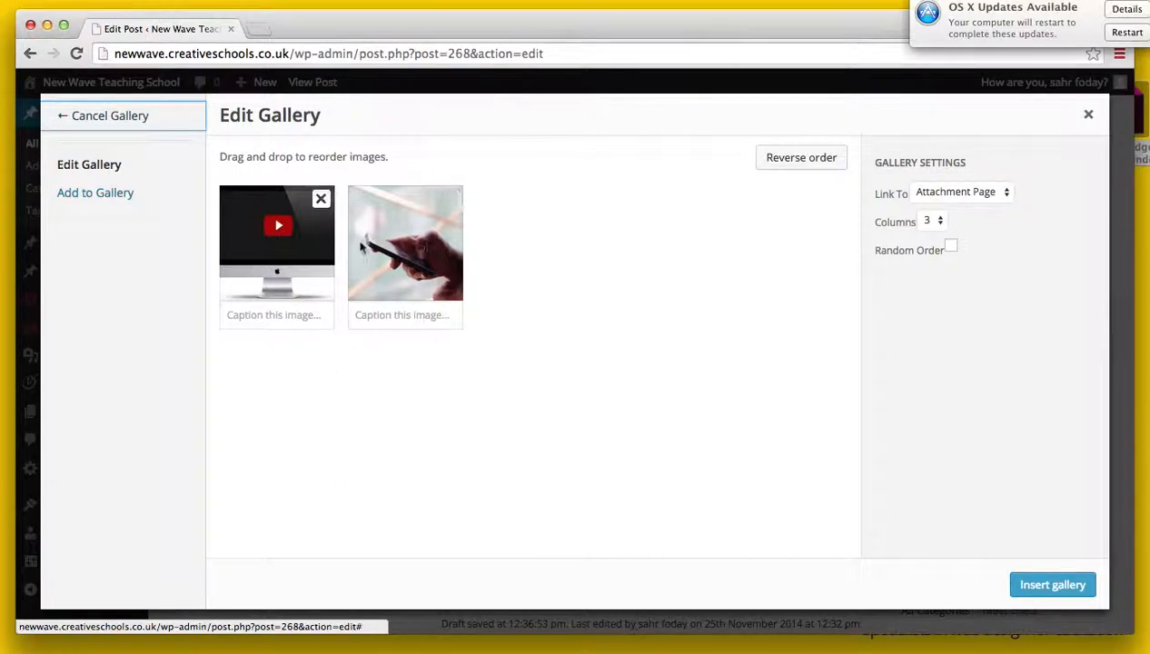
Link the gallery images to Media File and insert the gallery below the post text.
{"action": "left_click", "coordinate": [1005, 195]}
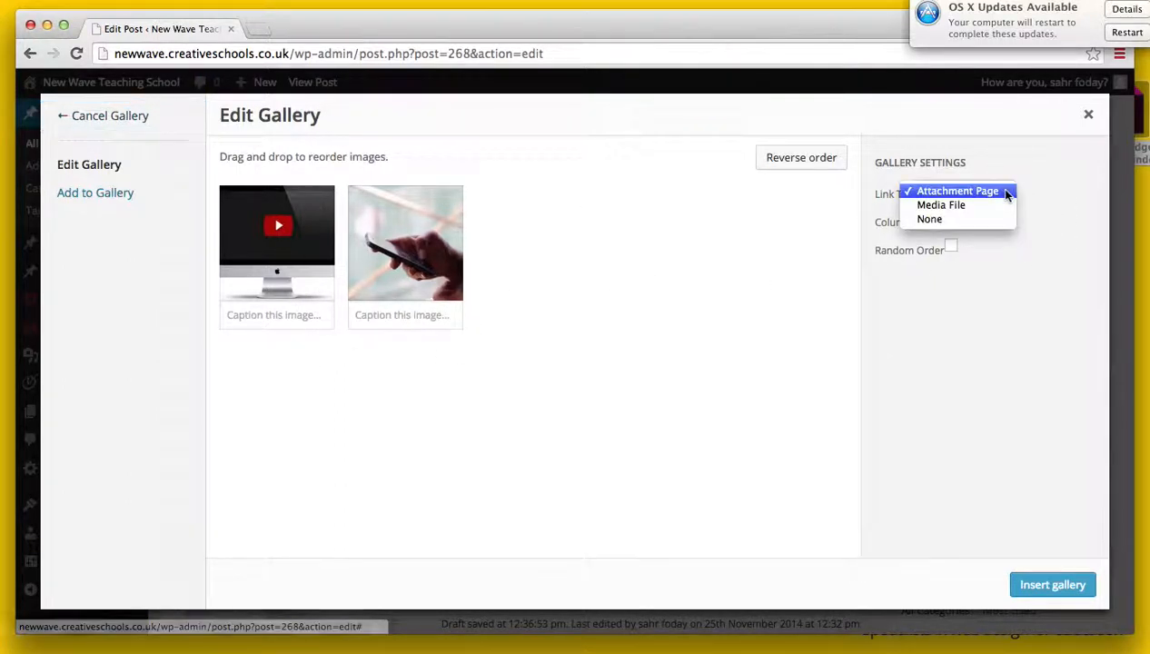
{"action": "left_click", "coordinate": [939, 208]}
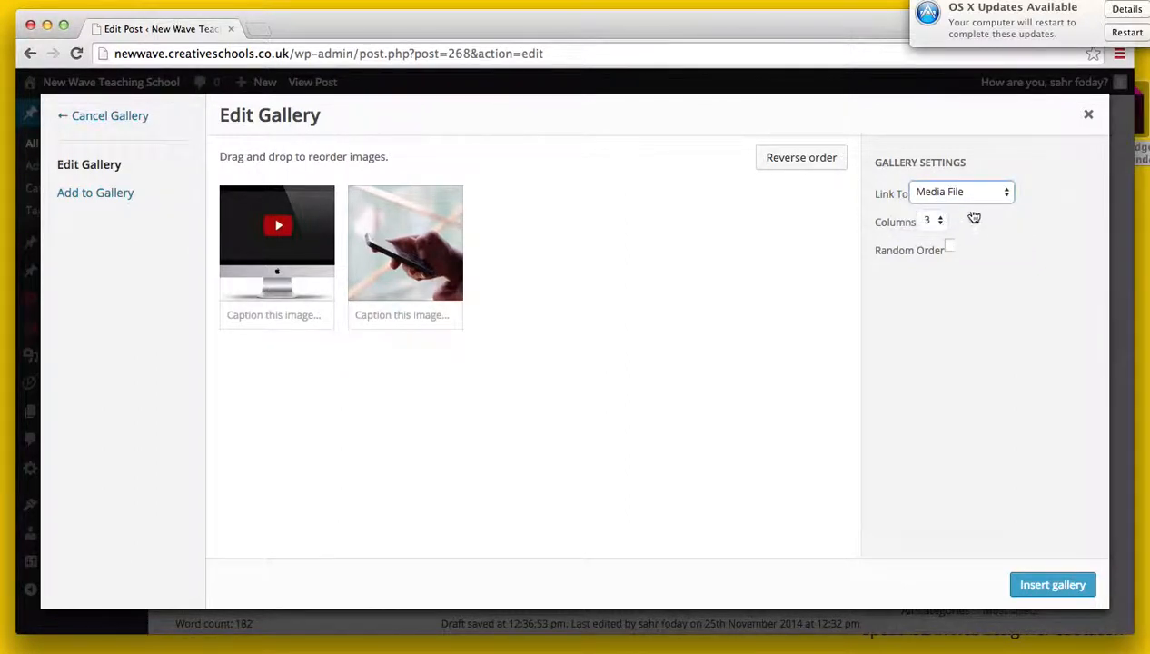
{"action": "left_click", "coordinate": [1040, 587]}
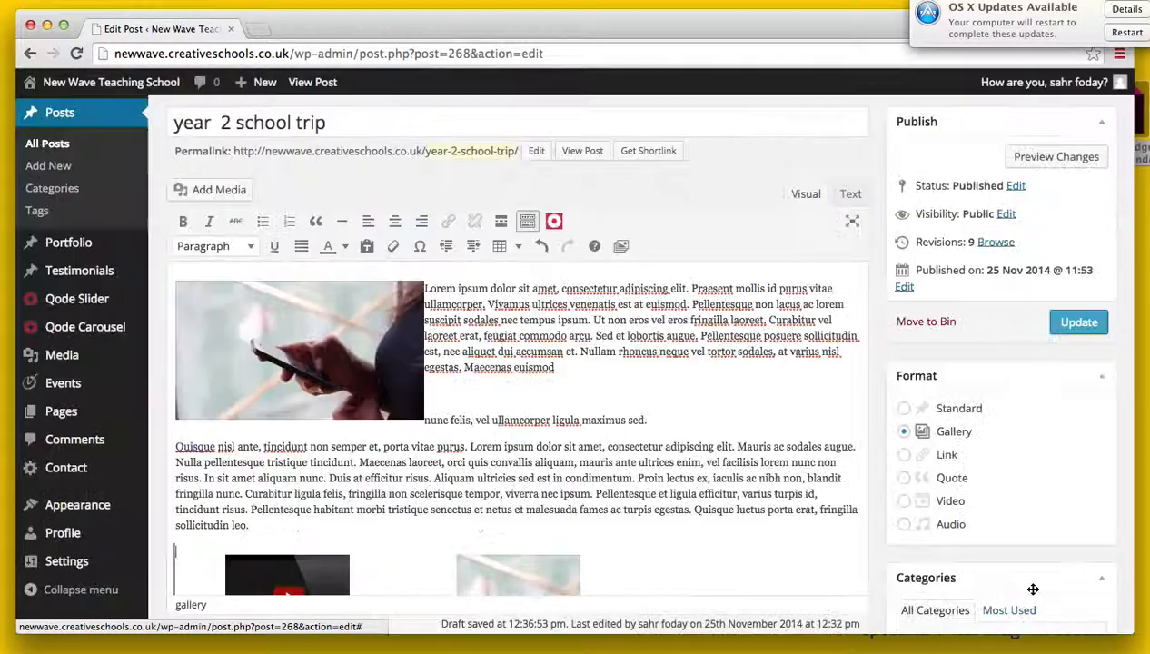
{"action": "scroll", "coordinate": [635, 506], "scroll_direction": "down", "scroll_amount": 5}
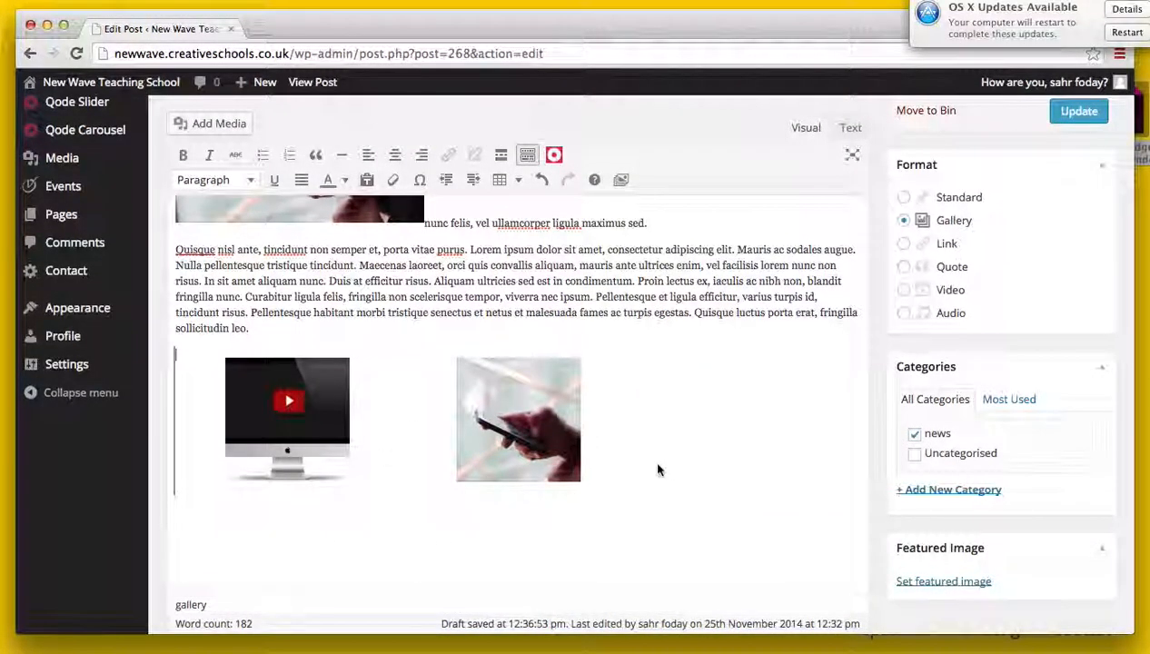
{"action": "scroll", "coordinate": [658, 465], "scroll_direction": "down", "scroll_amount": 5}
{"action": "scroll", "coordinate": [657, 465], "scroll_direction": "up", "scroll_amount": 10}
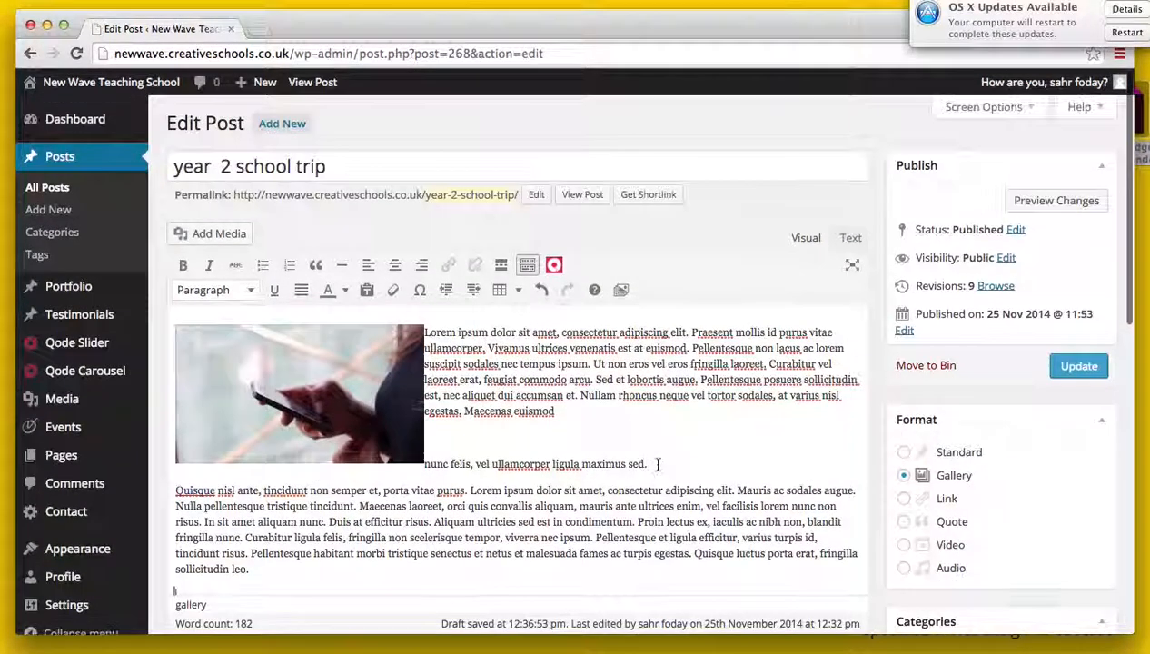
Preview the post changes, advance the gallery slider to its next image, and close the preview while staying on the edit page.
{"action": "left_click", "coordinate": [1046, 197]}
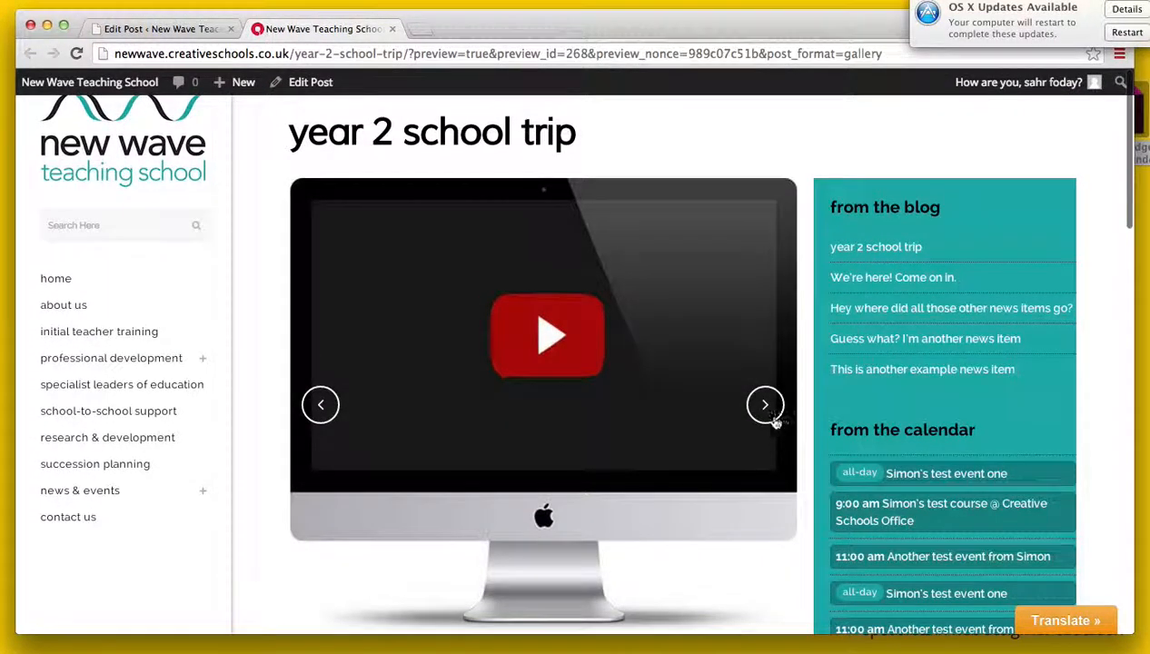
{"action": "left_click", "coordinate": [766, 410]}
{"action": "scroll", "coordinate": [765, 414], "scroll_direction": "down", "scroll_amount": 5}
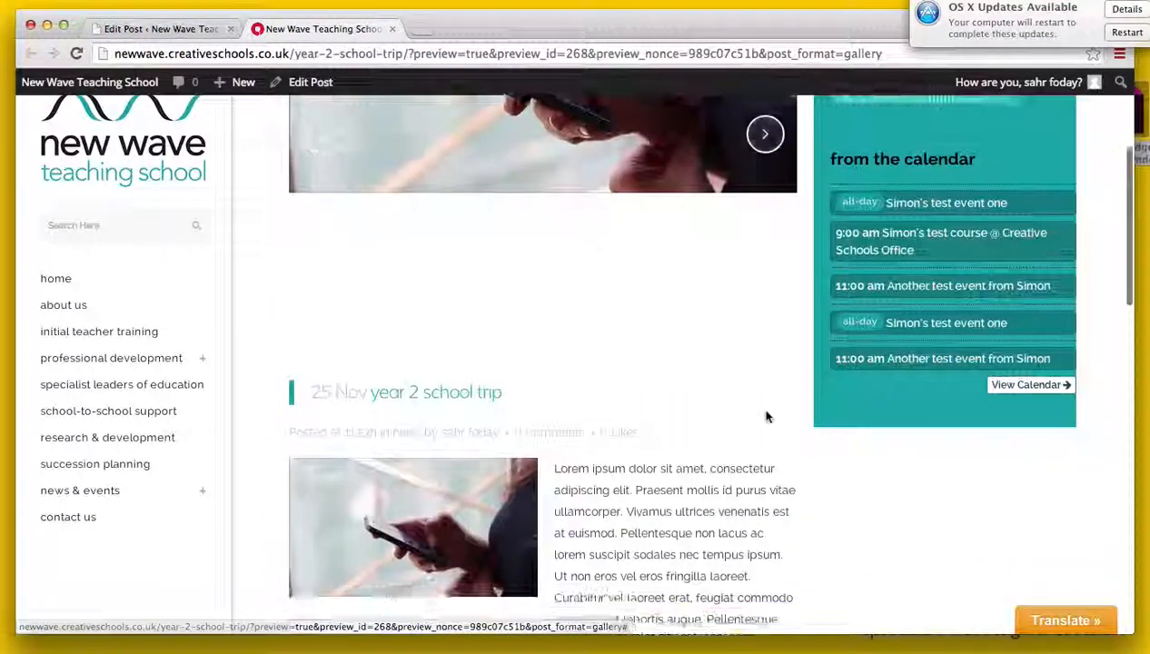
{"action": "scroll", "coordinate": [649, 380], "scroll_direction": "down", "scroll_amount": 3}
{"action": "scroll", "coordinate": [707, 373], "scroll_direction": "up", "scroll_amount": 4}
{"action": "scroll", "coordinate": [706, 385], "scroll_direction": "up", "scroll_amount": 4}
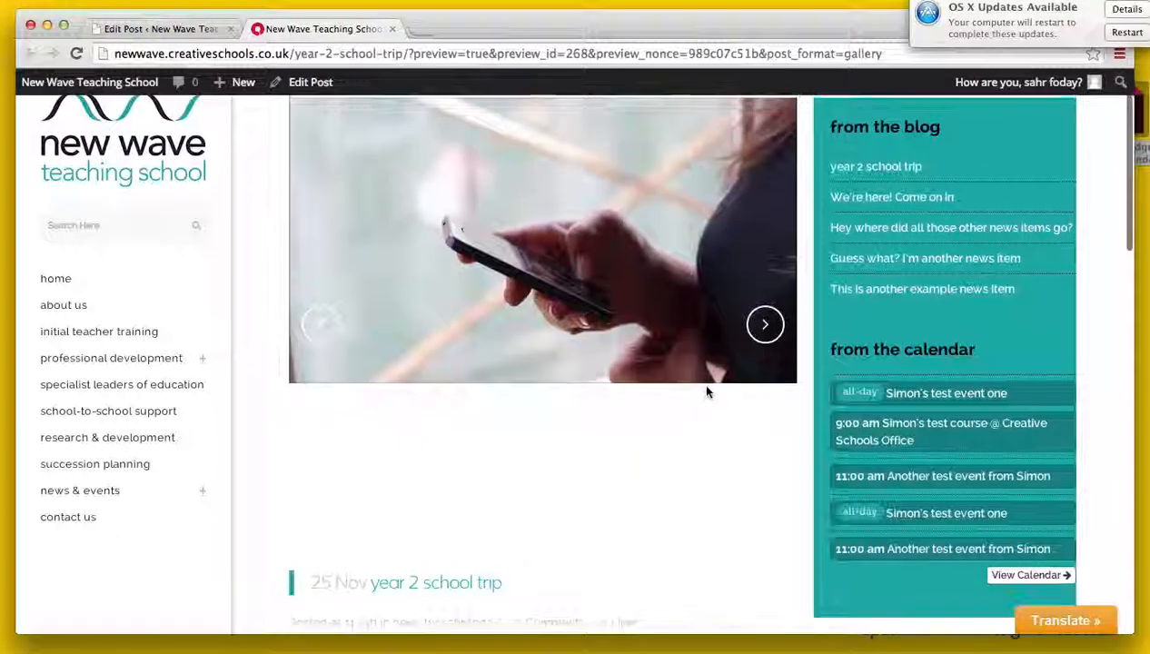
{"action": "left_click", "coordinate": [392, 29]}
{"action": "scroll", "coordinate": [662, 315], "scroll_direction": "left", "scroll_amount": 5}
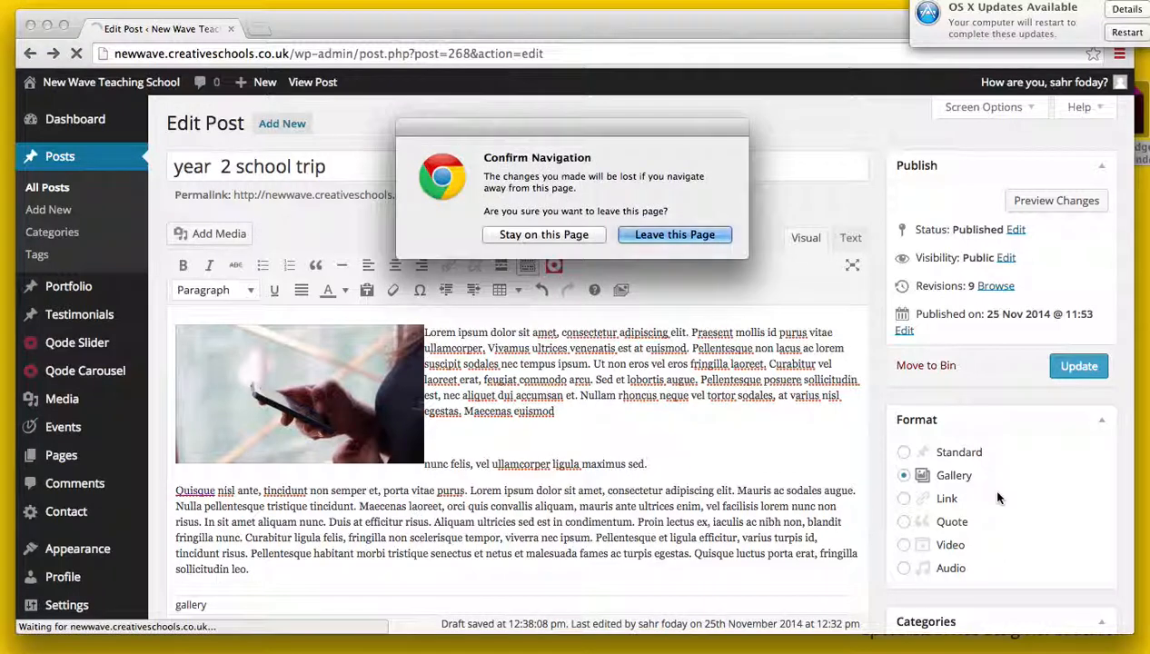
{"action": "left_click", "coordinate": [551, 238]}
Try the Link and Quote post formats and examine the field each one offers.
{"action": "scroll", "coordinate": [817, 445], "scroll_direction": "down", "scroll_amount": 5}
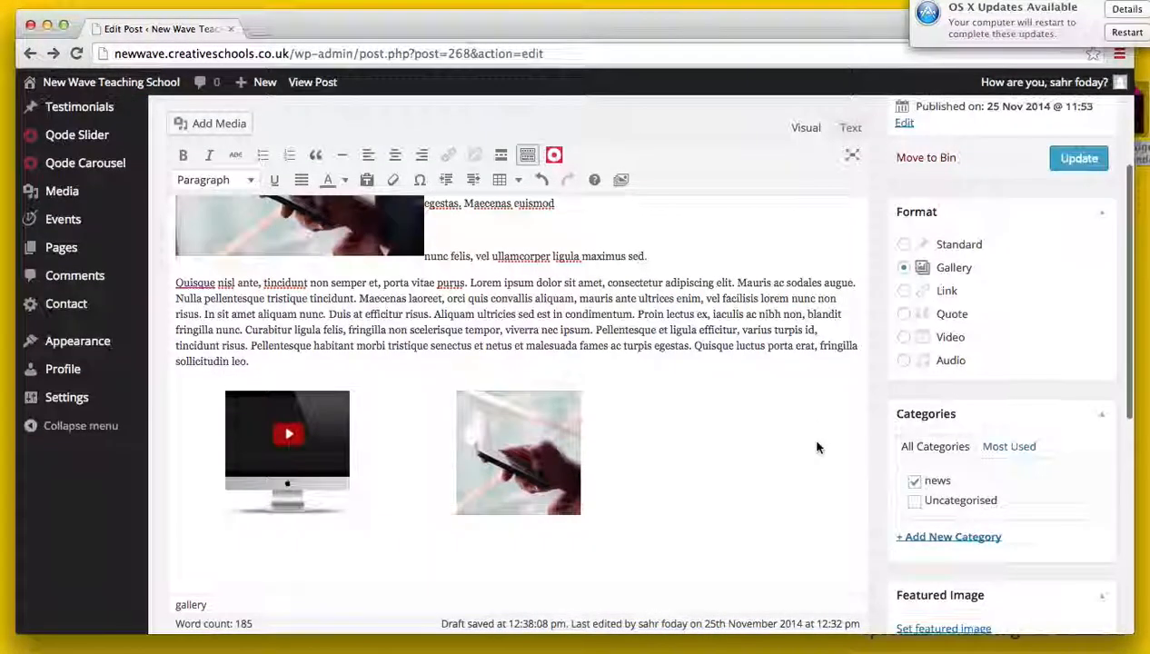
{"action": "left_click", "coordinate": [907, 293]}
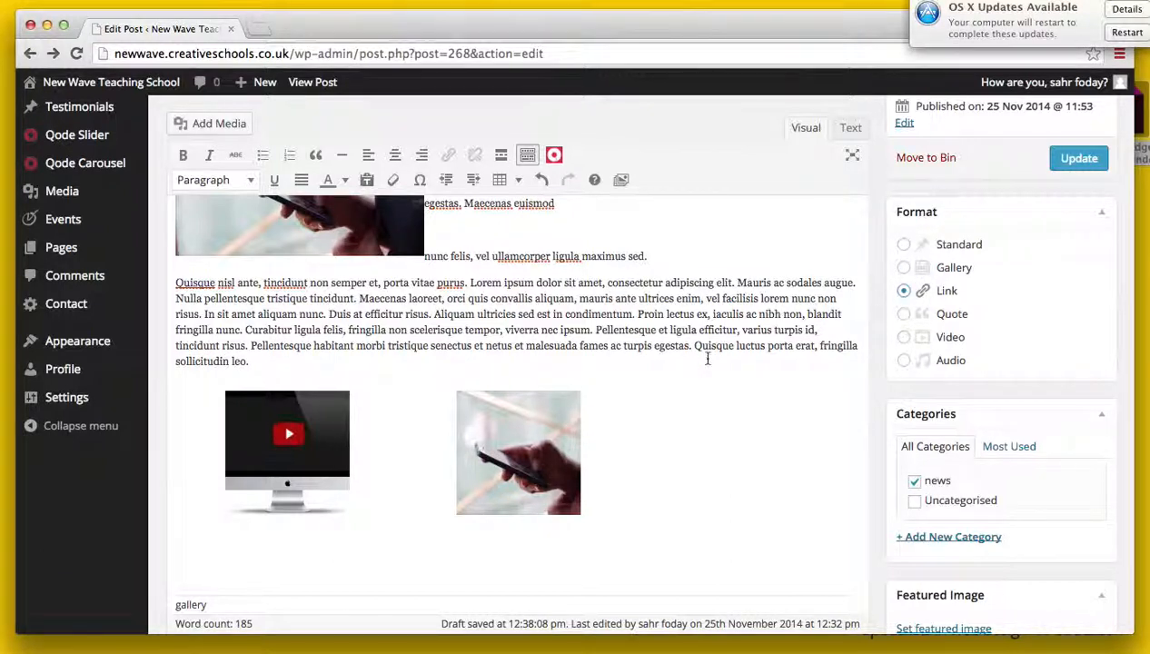
{"action": "scroll", "coordinate": [709, 318], "scroll_direction": "down", "scroll_amount": 4}
{"action": "scroll", "coordinate": [711, 363], "scroll_direction": "down", "scroll_amount": 2}
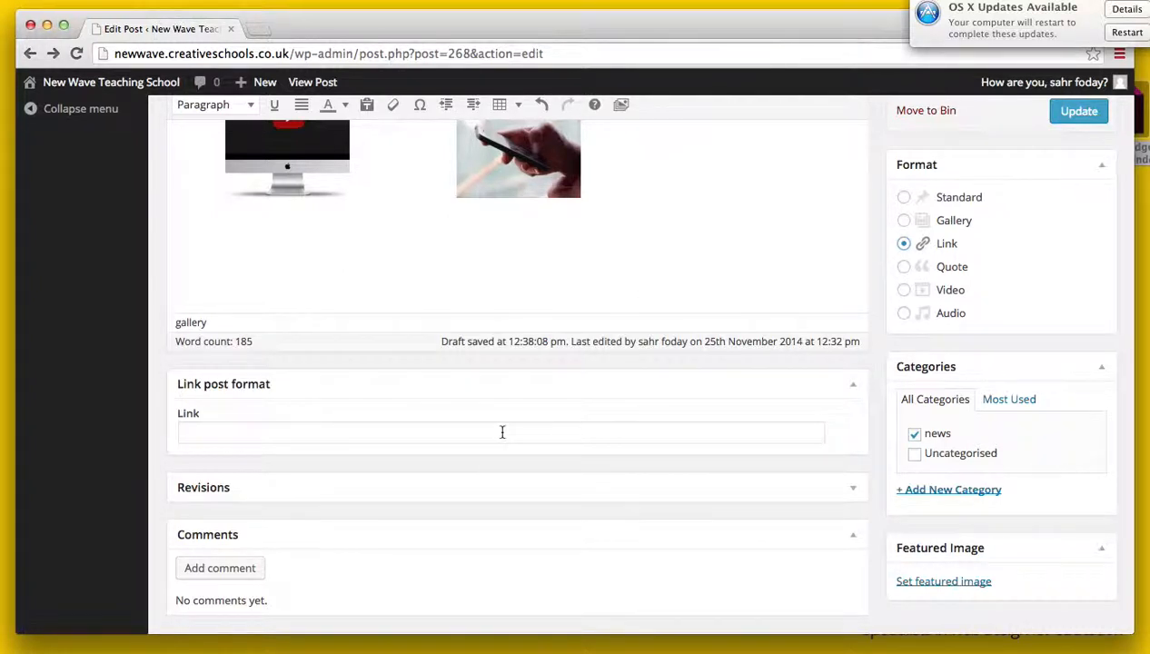
{"action": "left_click", "coordinate": [904, 269]}
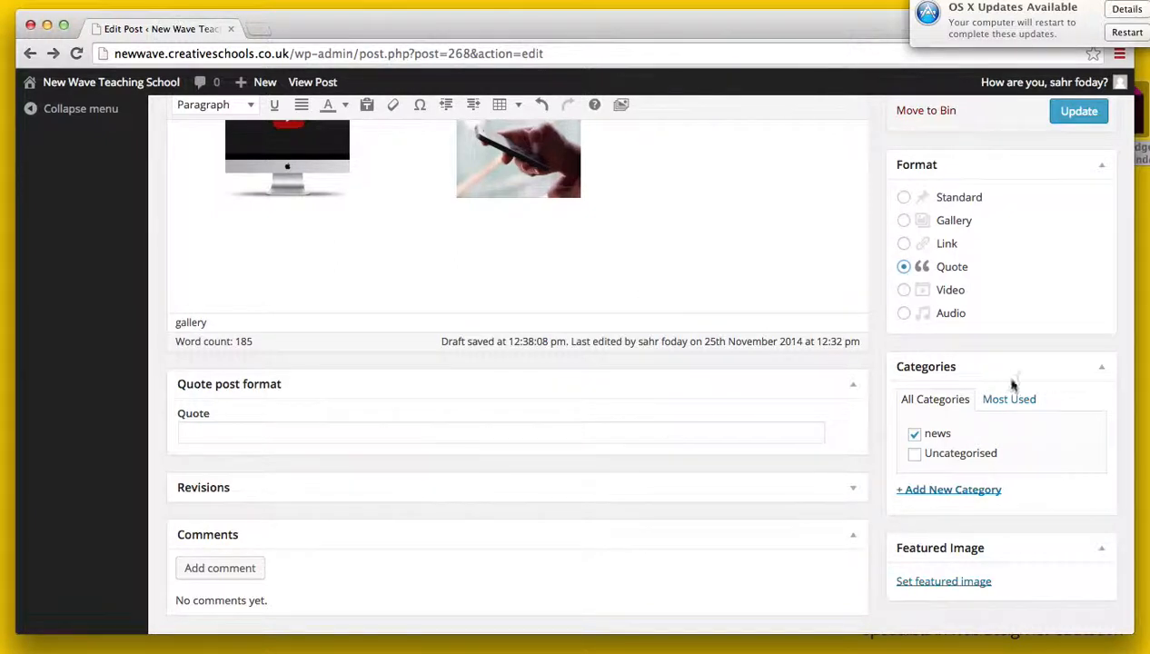
Try the Video post format with the Vimeo and Self hosted video types and examine their fields.
{"action": "left_click", "coordinate": [904, 290]}
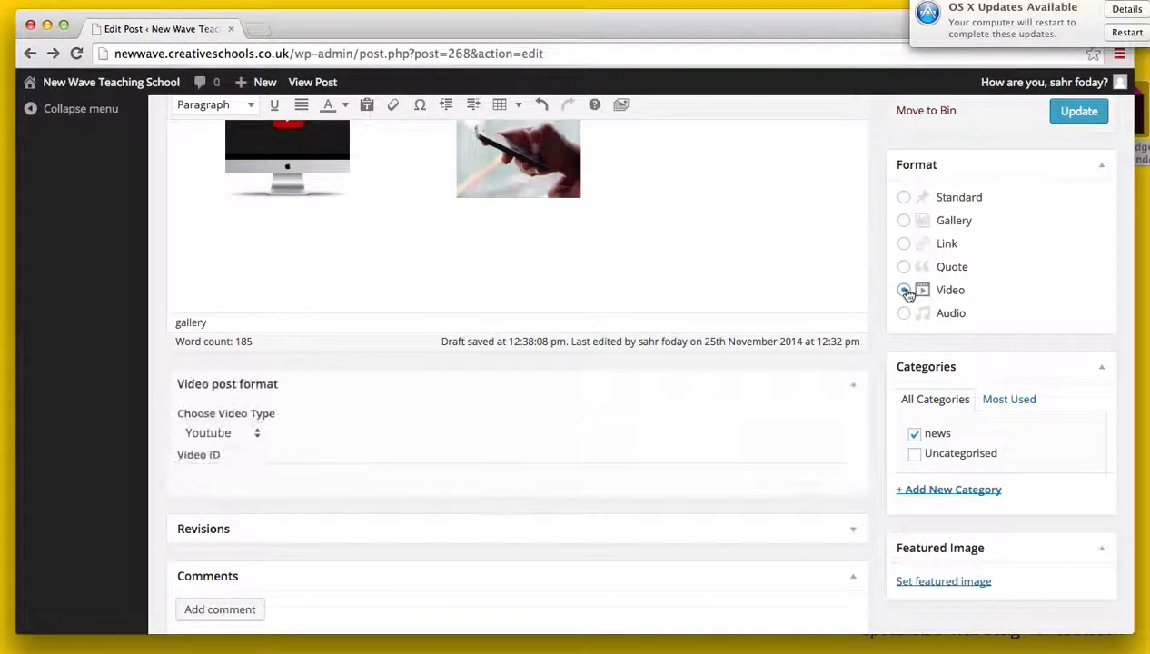
{"action": "left_click", "coordinate": [258, 440]}
{"action": "left_click", "coordinate": [238, 450]}
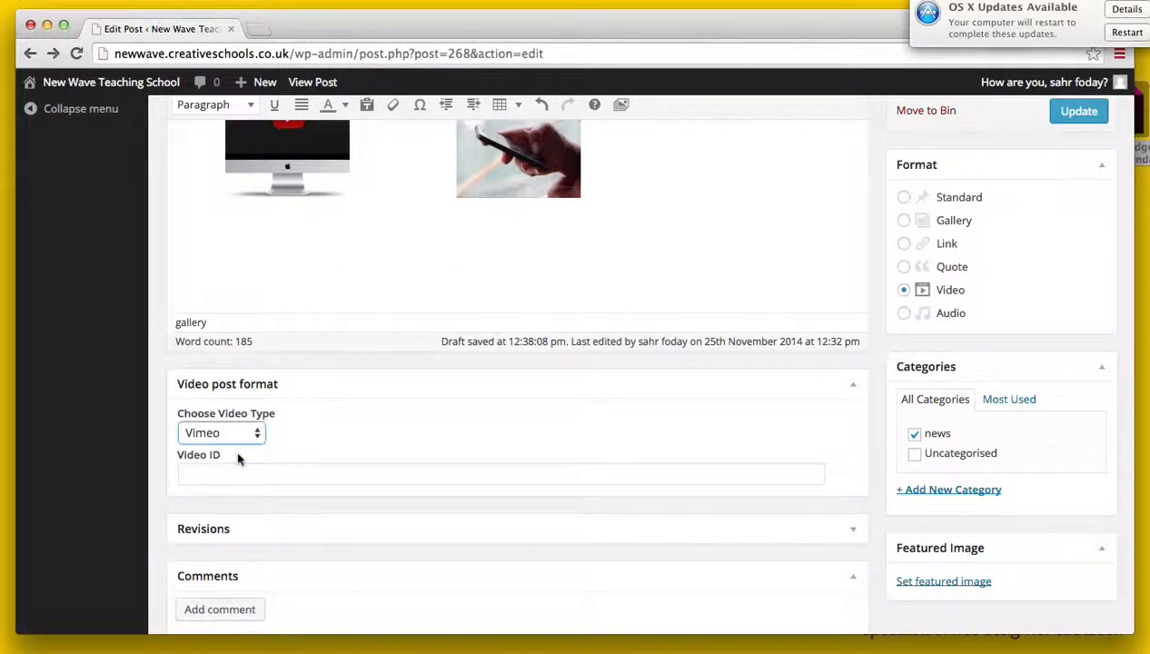
{"action": "left_click", "coordinate": [258, 436]}
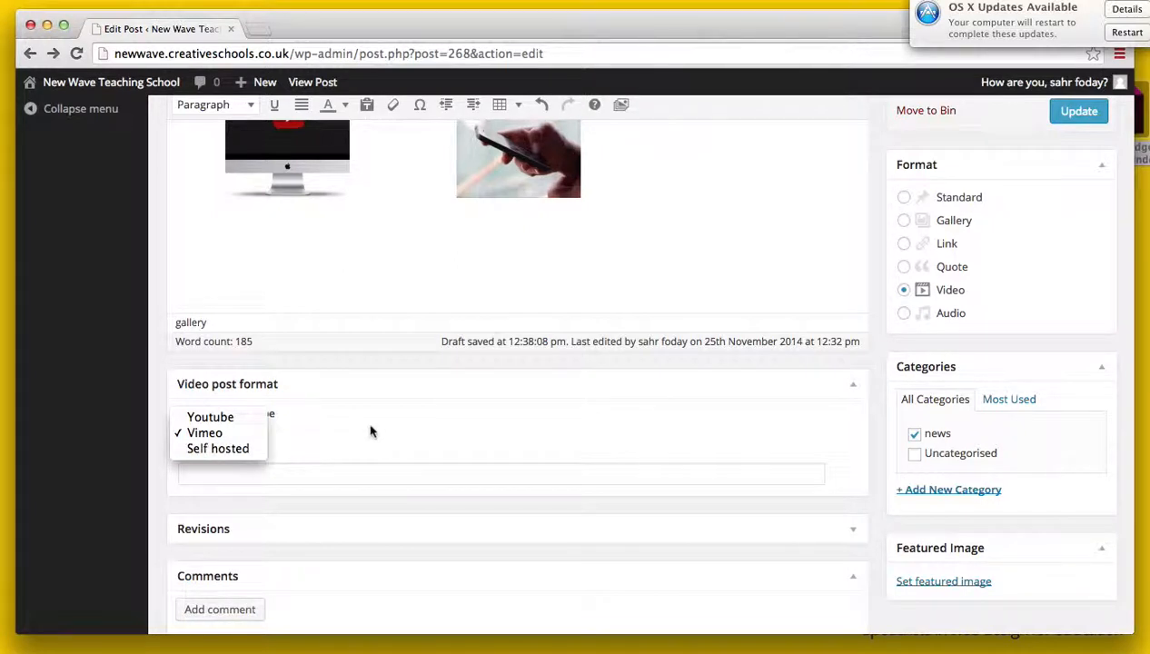
{"action": "left_click", "coordinate": [241, 452]}
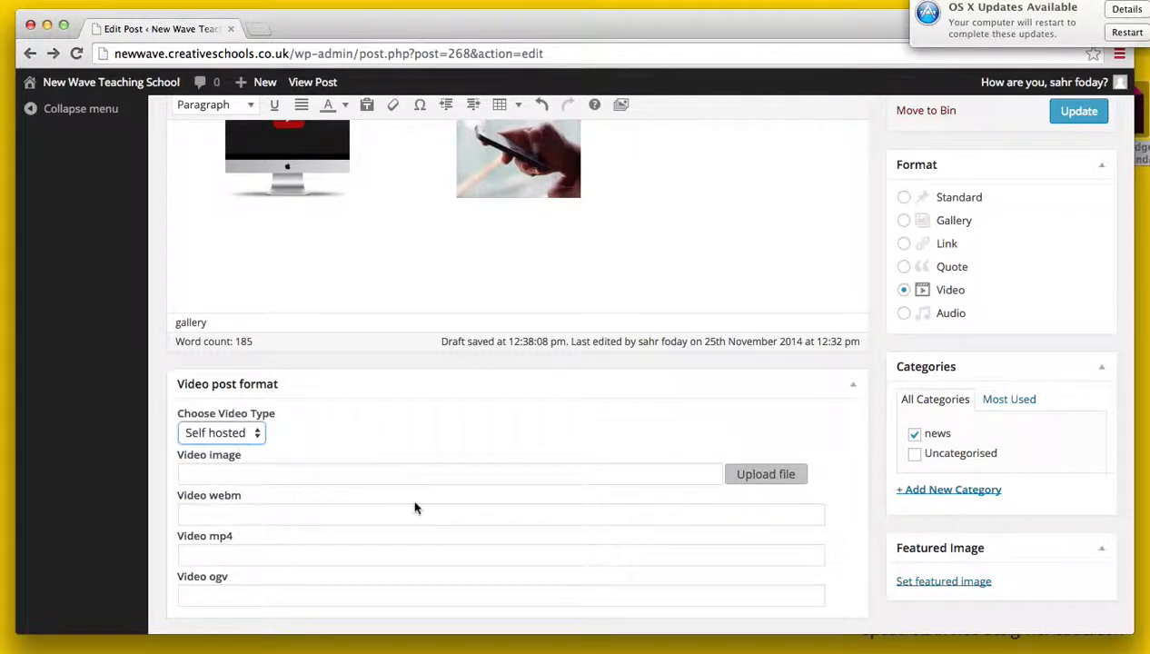
{"action": "scroll", "coordinate": [416, 506], "scroll_direction": "down", "scroll_amount": 2}
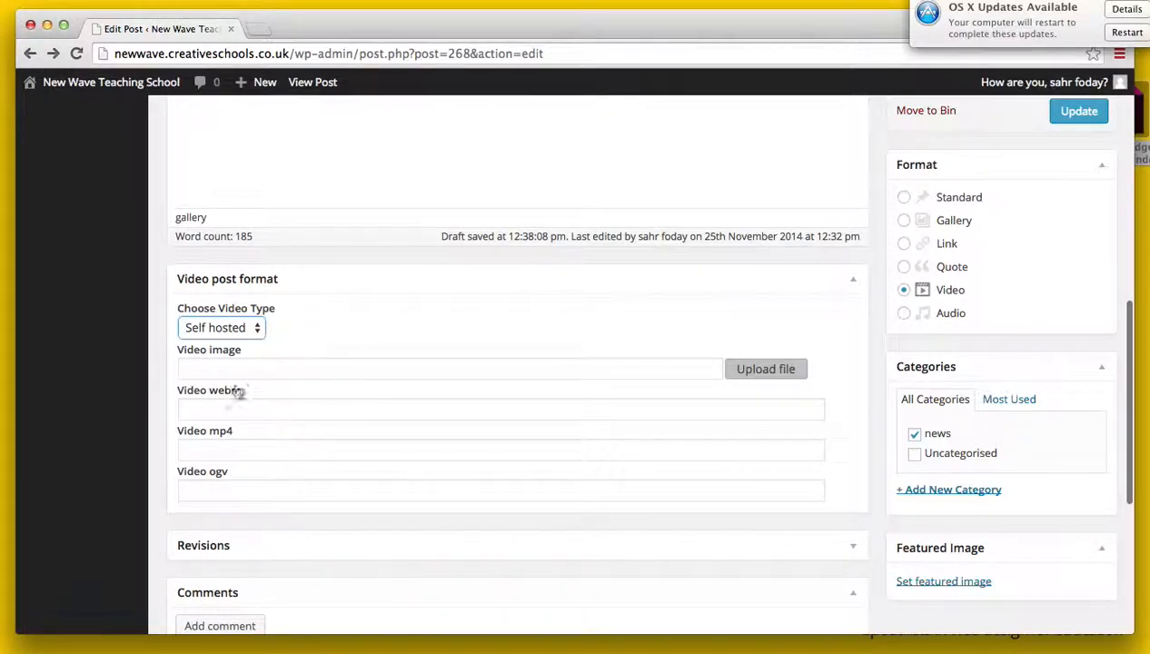
Set the post format to Audio and check the post's list of revisions.
{"action": "left_click", "coordinate": [907, 314]}
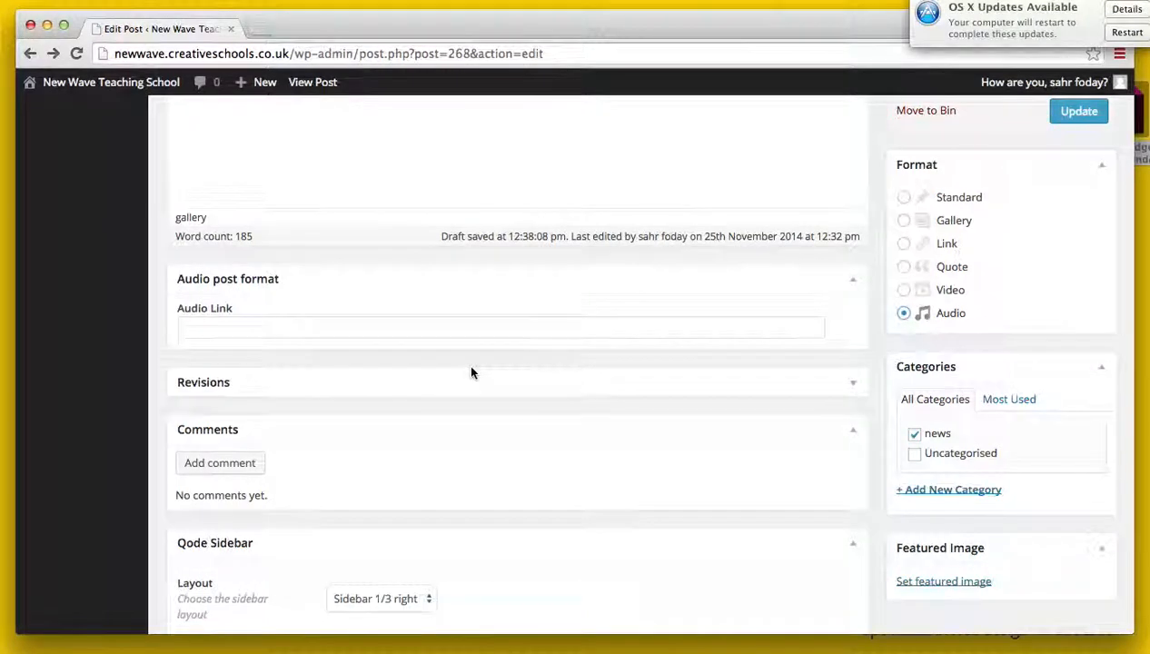
{"action": "scroll", "coordinate": [470, 370], "scroll_direction": "down", "scroll_amount": 2}
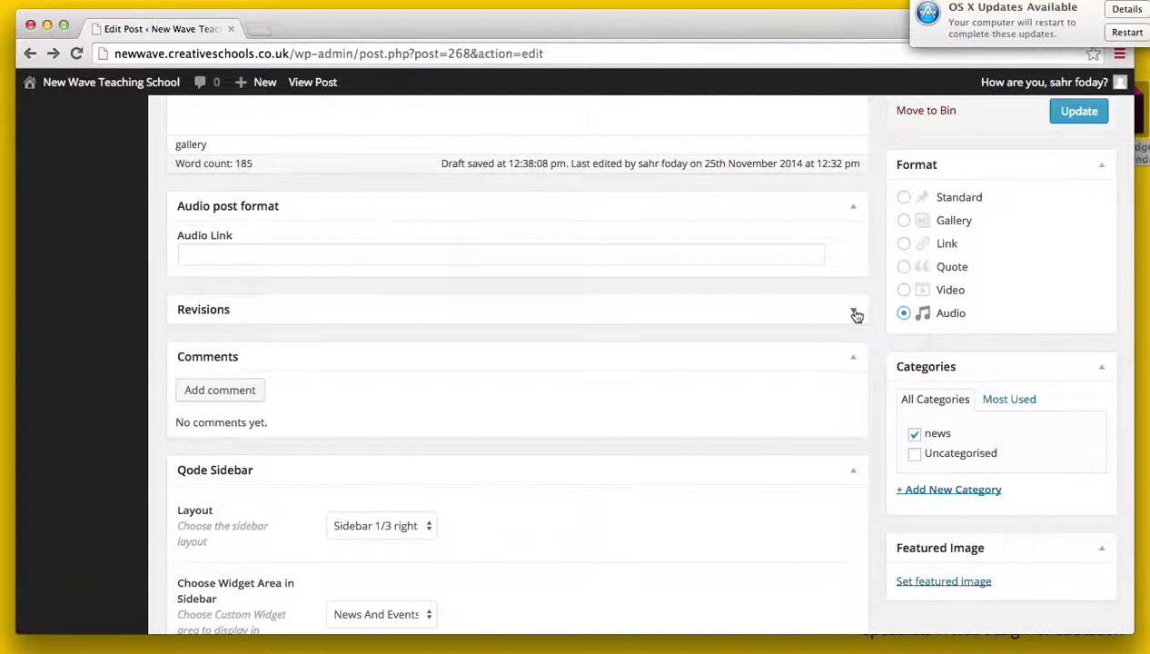
{"action": "left_click", "coordinate": [855, 313]}
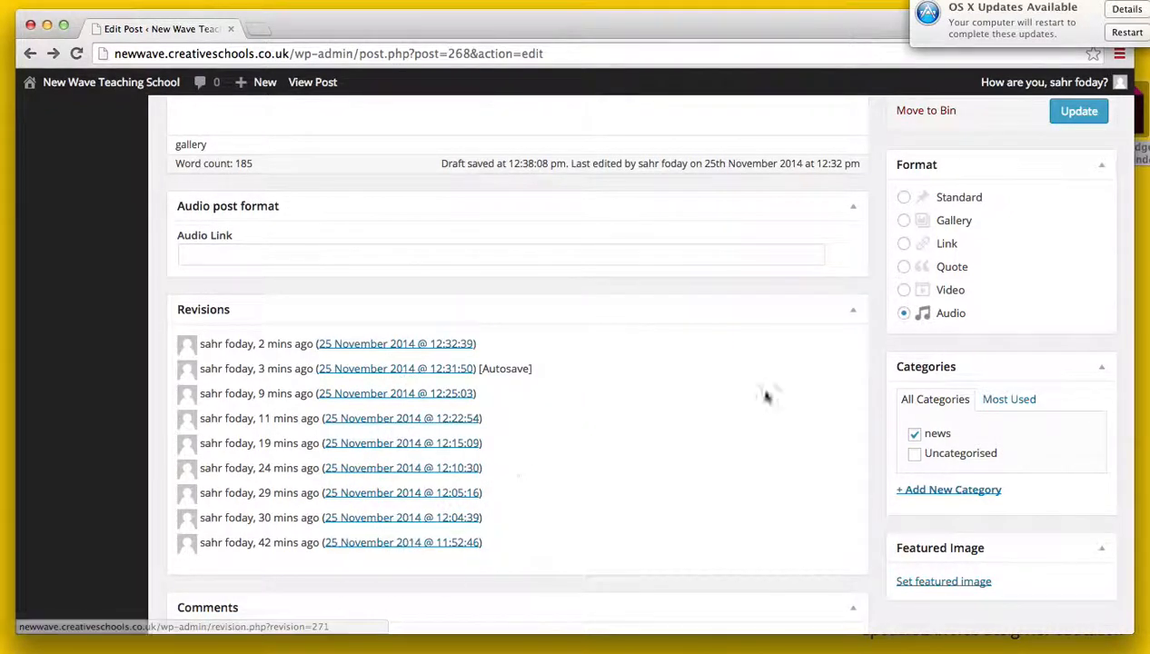
{"action": "left_click", "coordinate": [854, 315]}
{"action": "scroll", "coordinate": [852, 310], "scroll_direction": "up", "scroll_amount": 3}
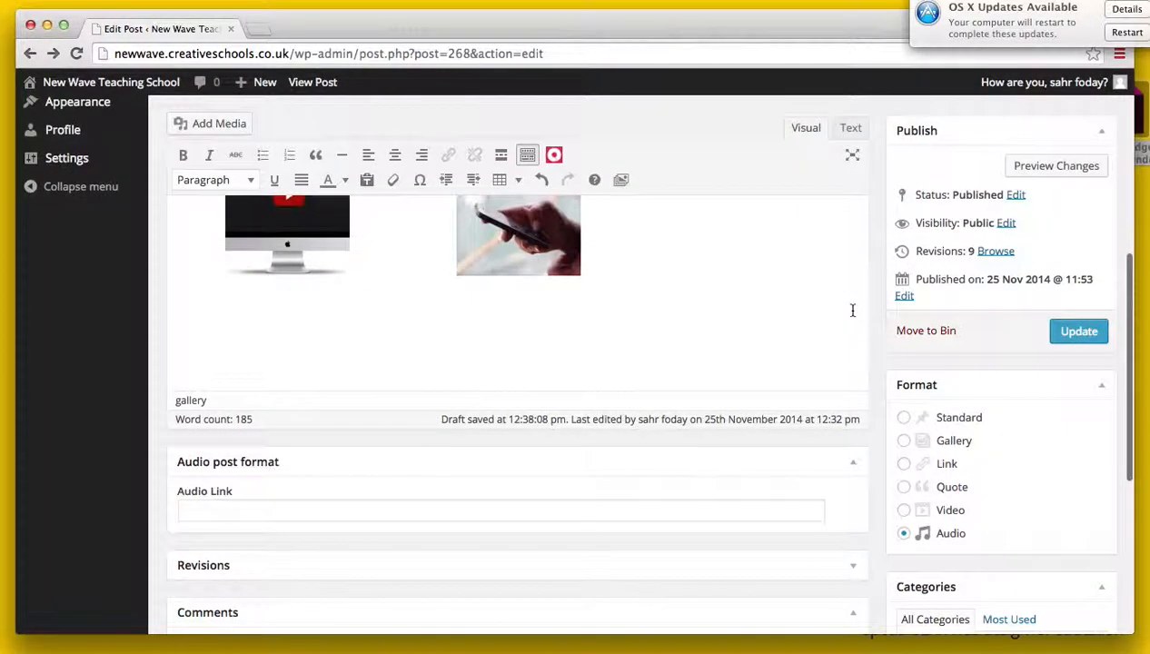
Update the post and review its published page from the title down to the gallery images.
{"action": "left_click", "coordinate": [1078, 335]}
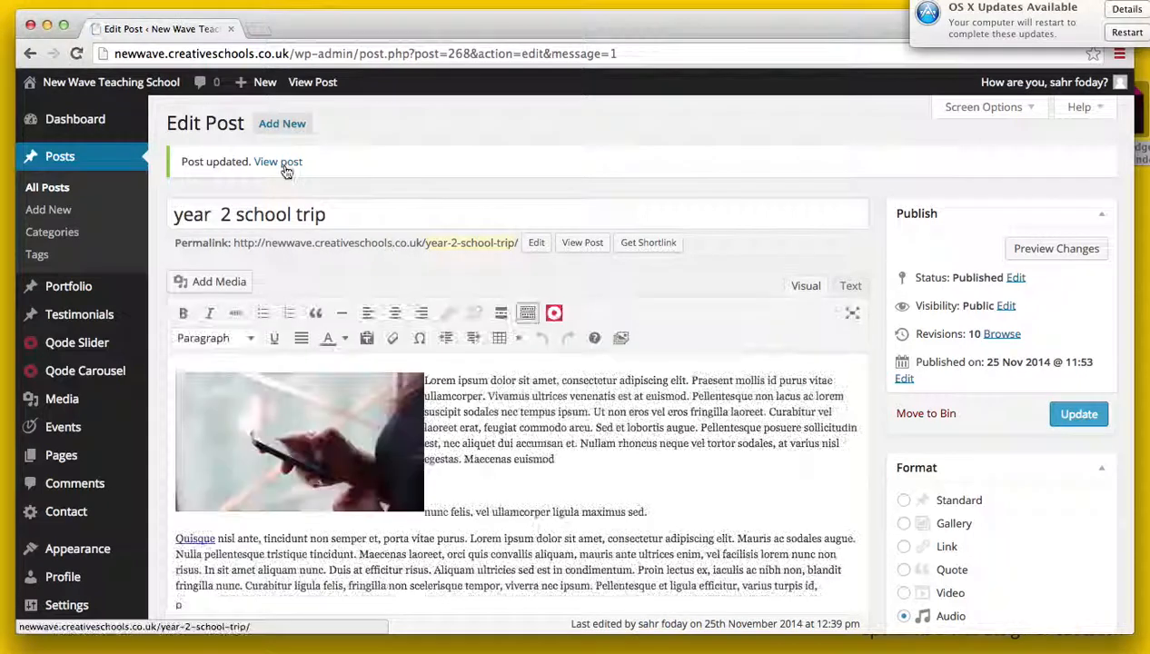
{"action": "left_click", "coordinate": [287, 172]}
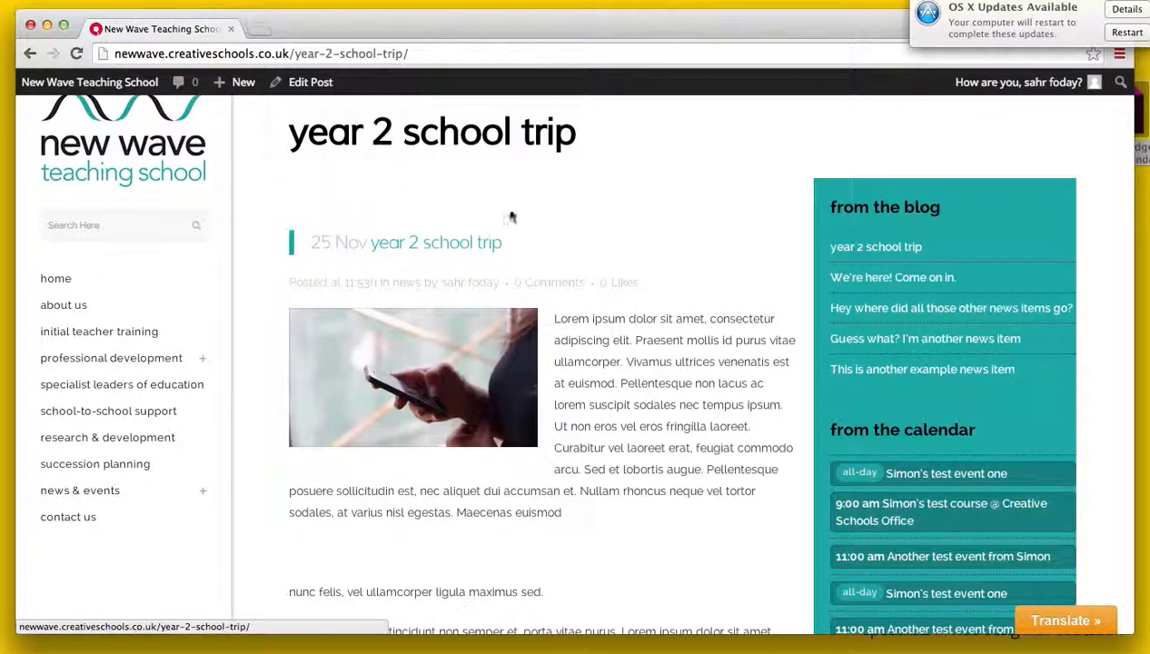
{"action": "scroll", "coordinate": [543, 304], "scroll_direction": "down", "scroll_amount": 10}
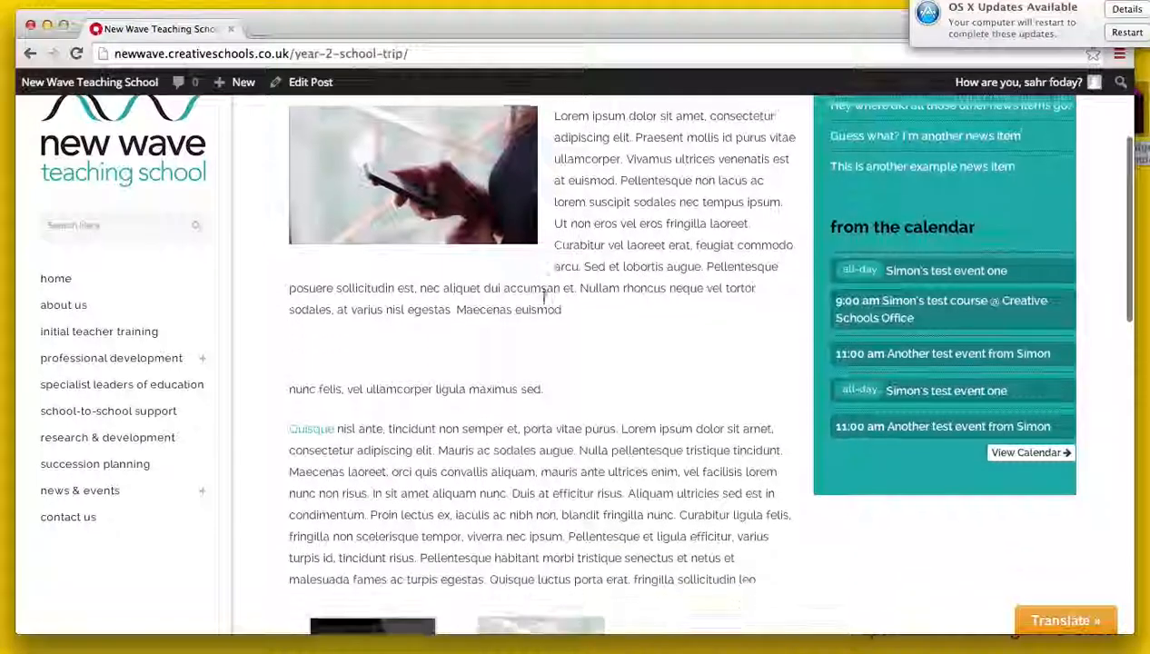
{"action": "scroll", "coordinate": [543, 300], "scroll_direction": "down", "scroll_amount": 2}
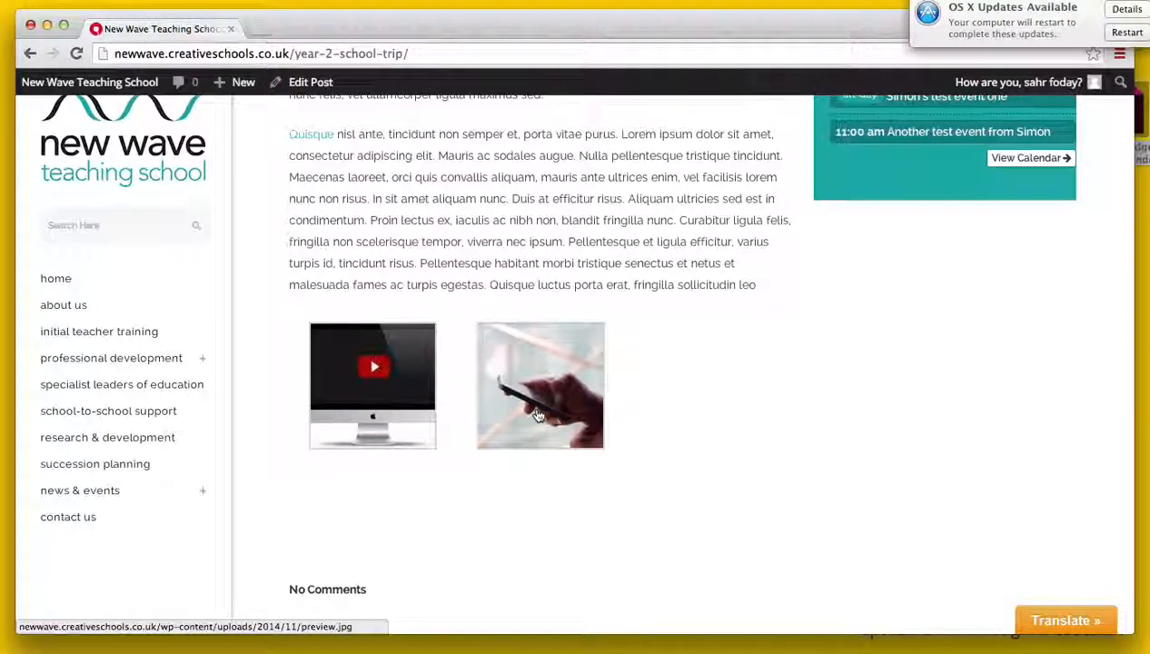
{"action": "scroll", "coordinate": [537, 415], "scroll_direction": "up", "scroll_amount": 4}
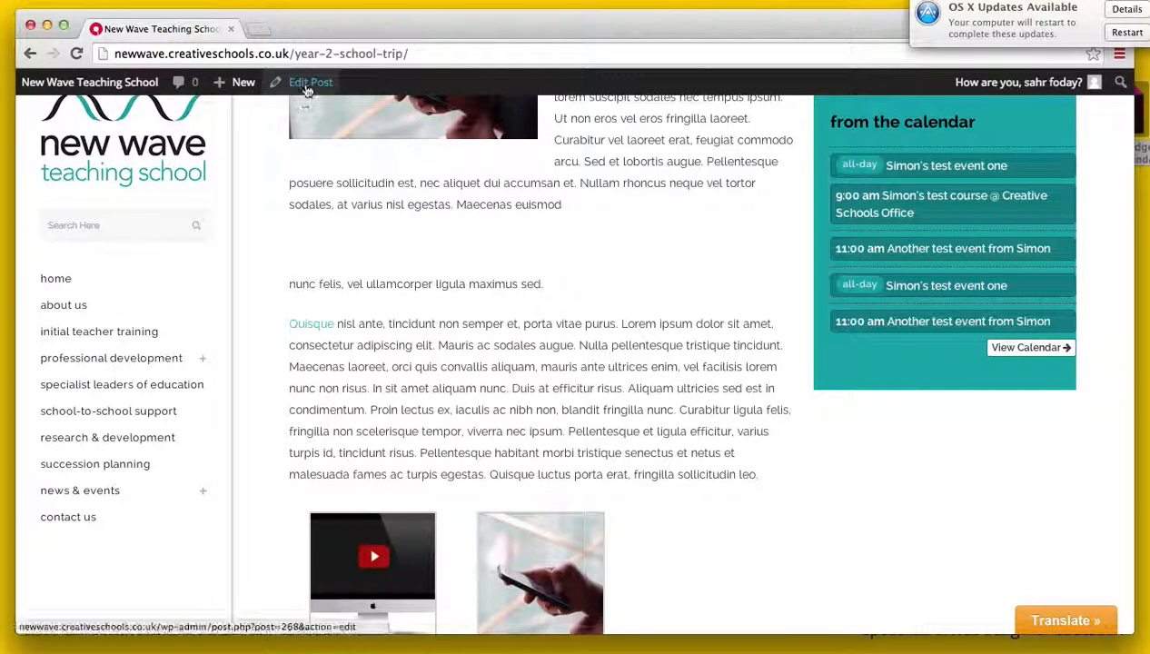
{"action": "scroll", "coordinate": [506, 243], "scroll_direction": "up", "scroll_amount": 1}
{"action": "scroll", "coordinate": [507, 244], "scroll_direction": "up", "scroll_amount": 5}
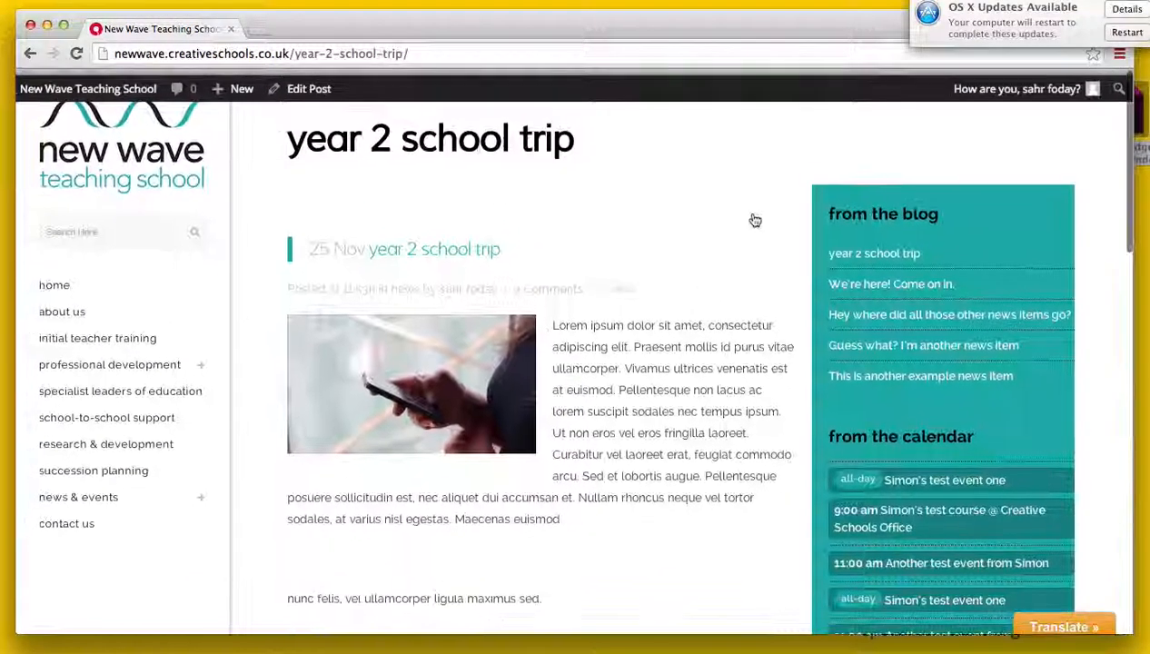
{"action": "scroll", "coordinate": [737, 218], "scroll_direction": "down", "scroll_amount": 5}
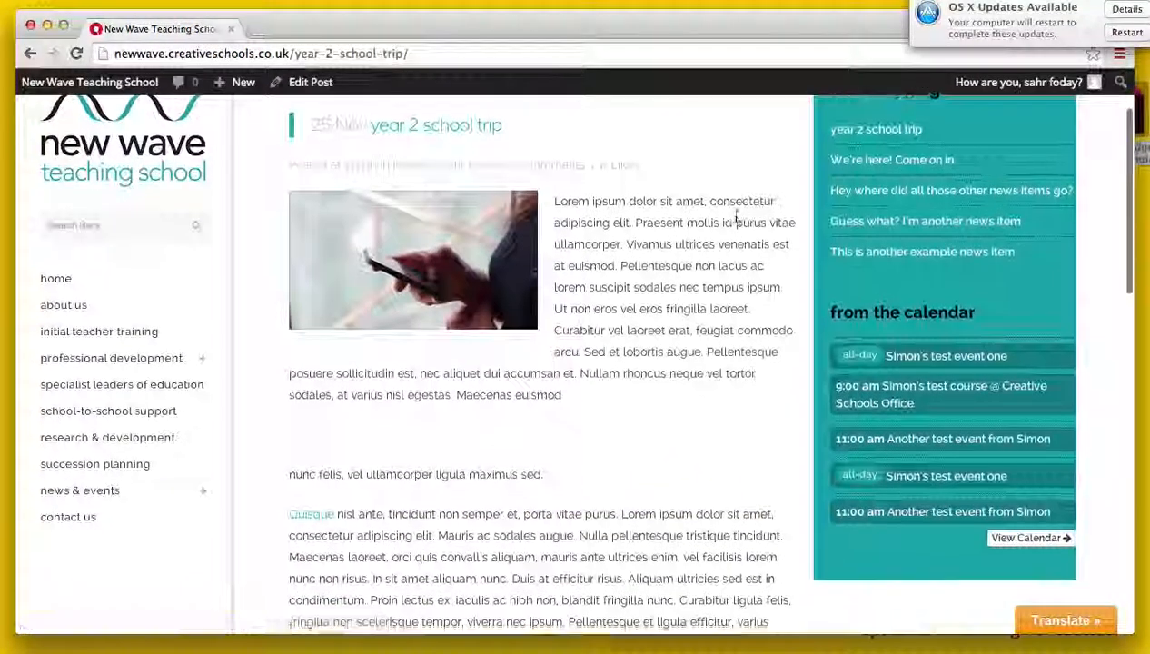